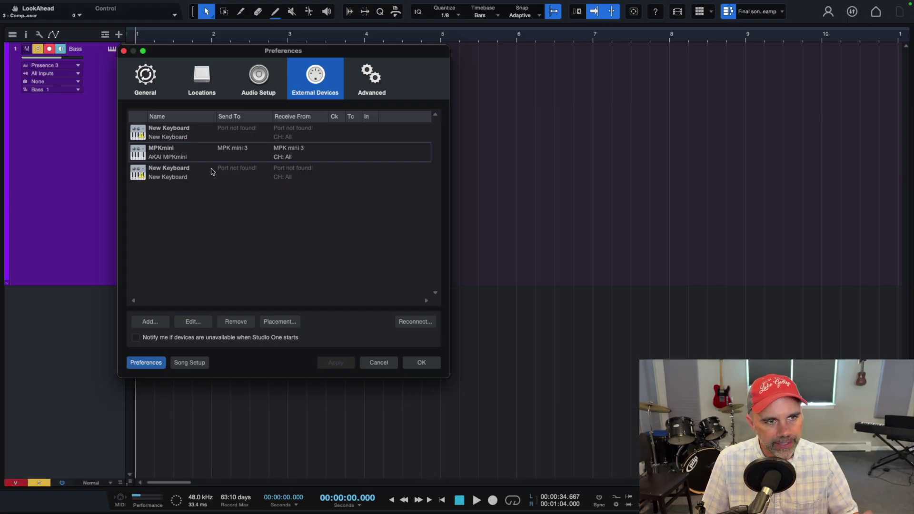
{"action": "left_click", "coordinate": [184, 151]}
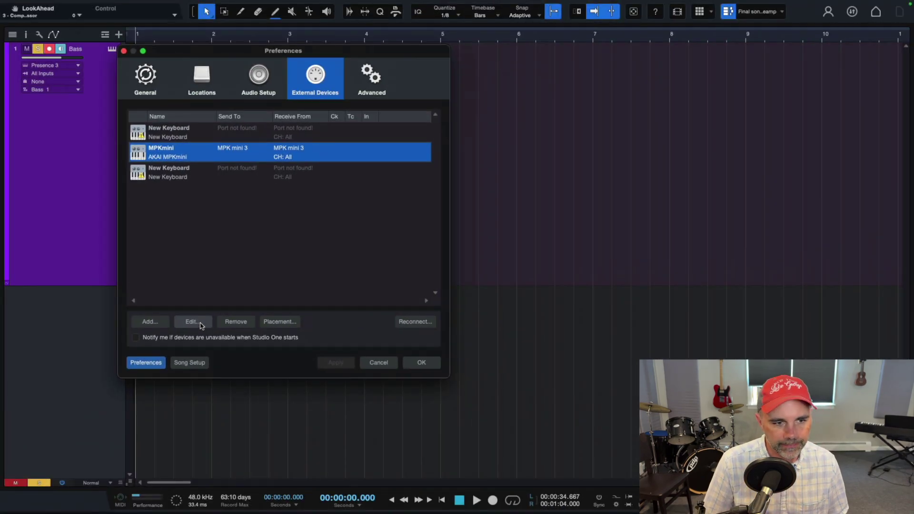
{"action": "left_click", "coordinate": [198, 321]}
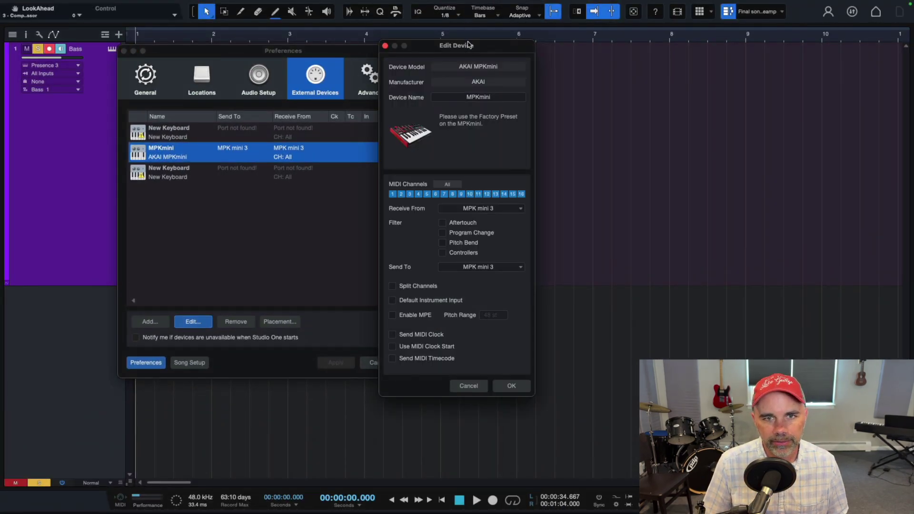
{"action": "left_click_drag", "start_coordinate": [468, 44], "coordinate": [447, 40]}
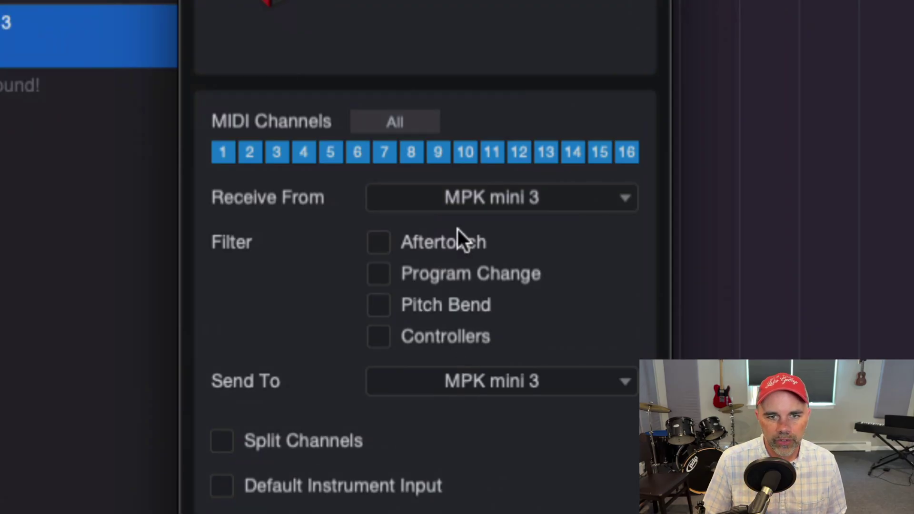
{"action": "left_click", "coordinate": [455, 199]}
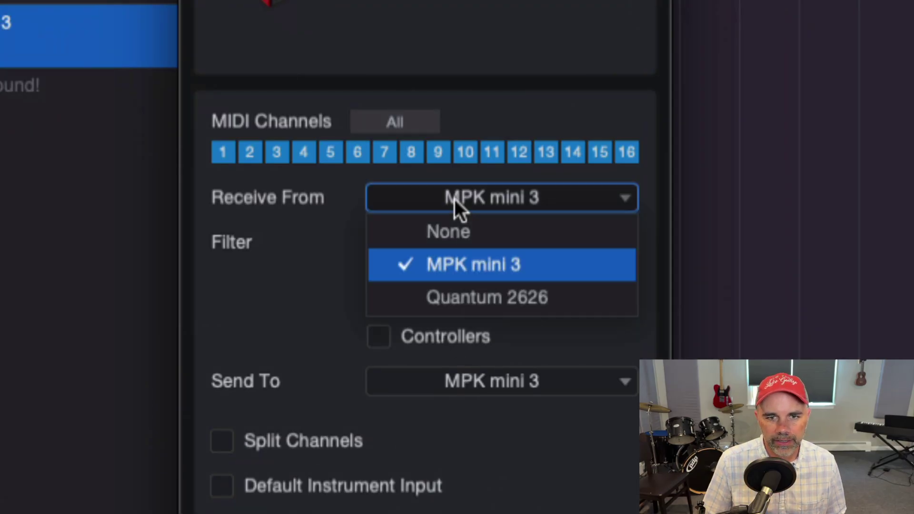
{"action": "left_click", "coordinate": [458, 248]}
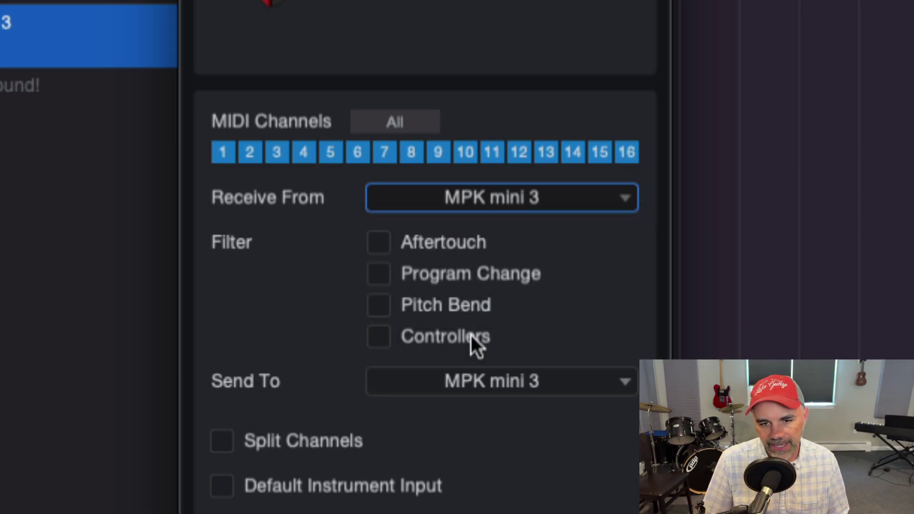
{"action": "left_click", "coordinate": [475, 376]}
{"action": "left_click", "coordinate": [475, 448]}
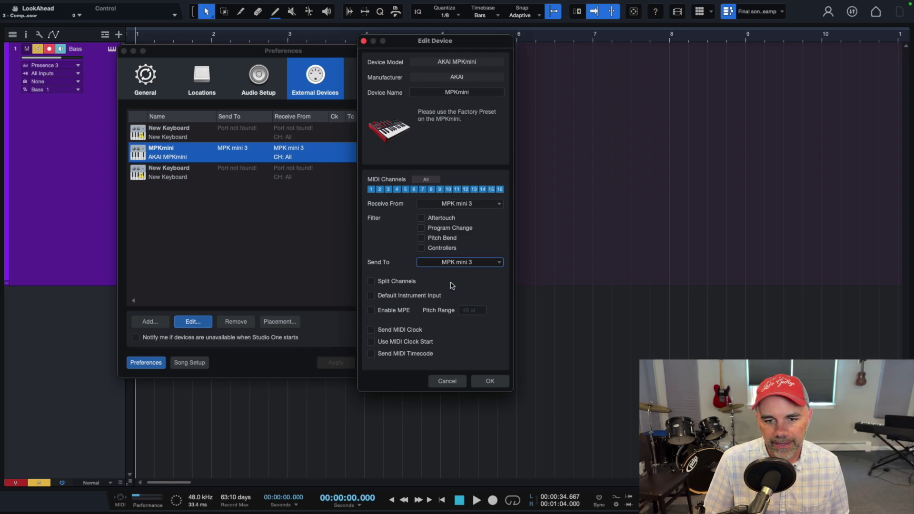
{"action": "left_click", "coordinate": [485, 381]}
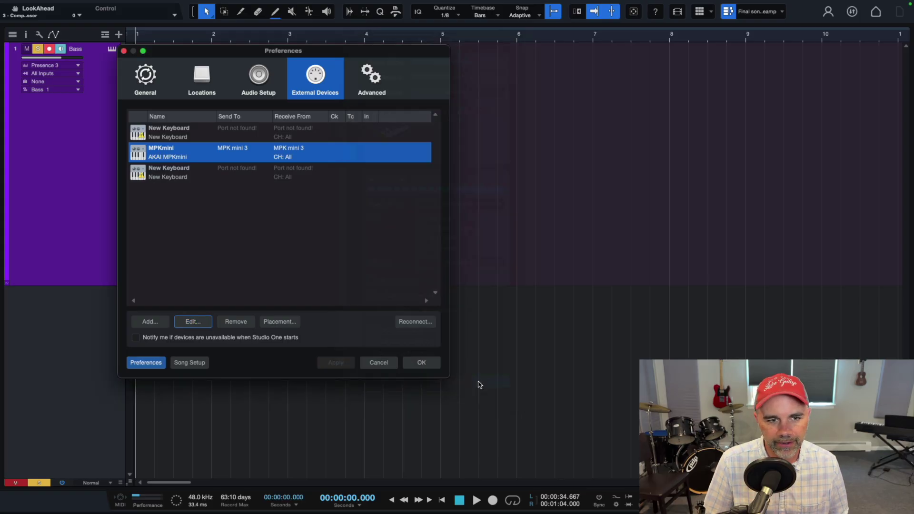
Cancel adding an external device with input left at None, close Preferences, and show the Browser.
{"action": "left_click", "coordinate": [155, 323]}
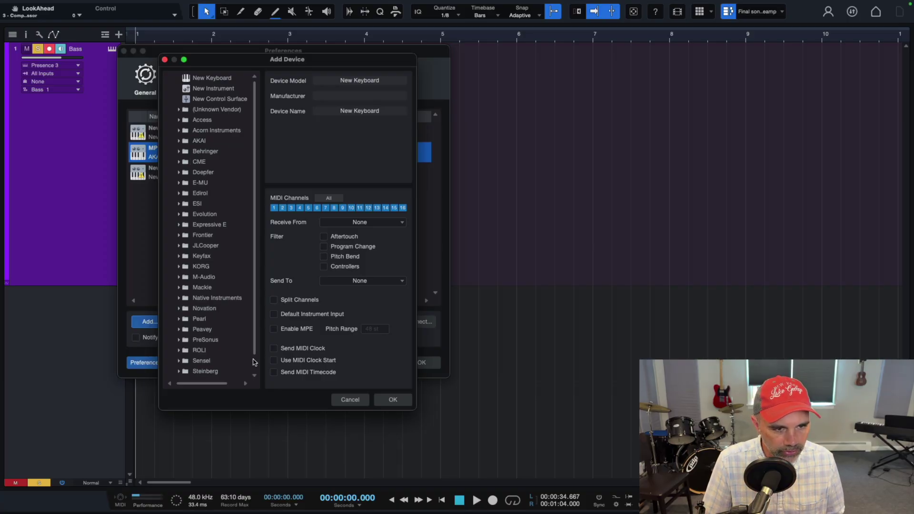
{"action": "scroll", "coordinate": [252, 363], "scroll_direction": "down", "scroll_amount": 2}
{"action": "scroll", "coordinate": [251, 333], "scroll_direction": "up", "scroll_amount": 2}
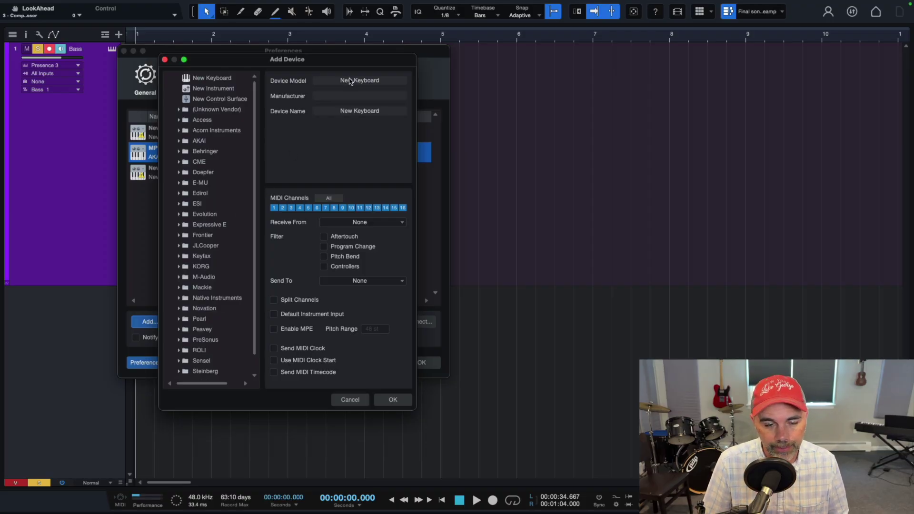
{"action": "left_click", "coordinate": [346, 224]}
{"action": "left_click", "coordinate": [346, 225]}
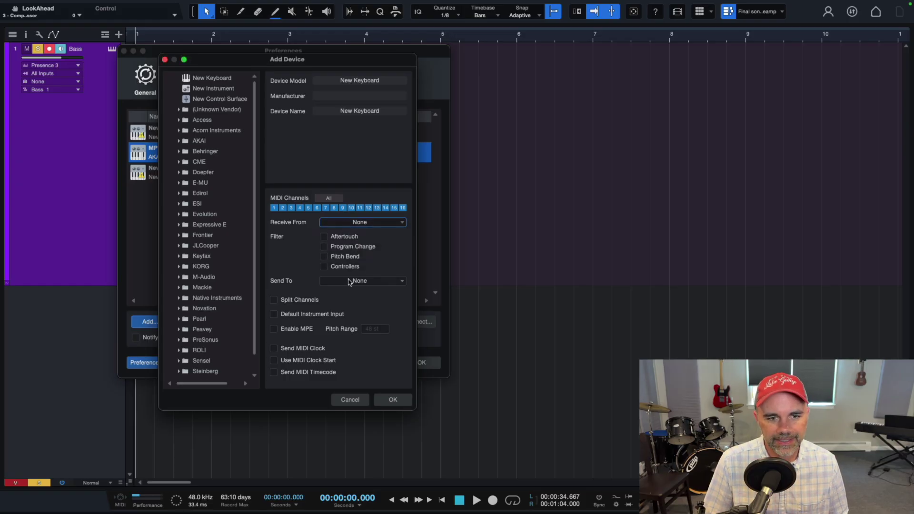
{"action": "left_click", "coordinate": [355, 399]}
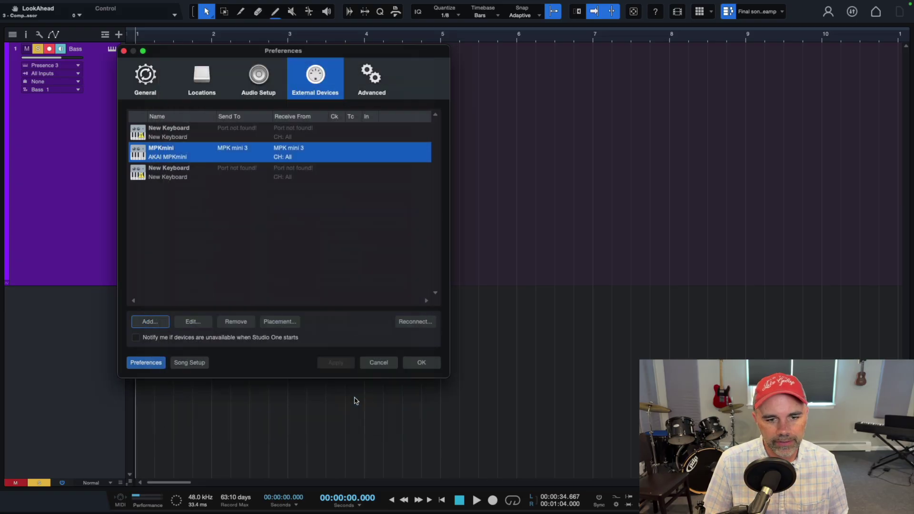
{"action": "left_click", "coordinate": [378, 364]}
{"action": "key", "text": "F5"}
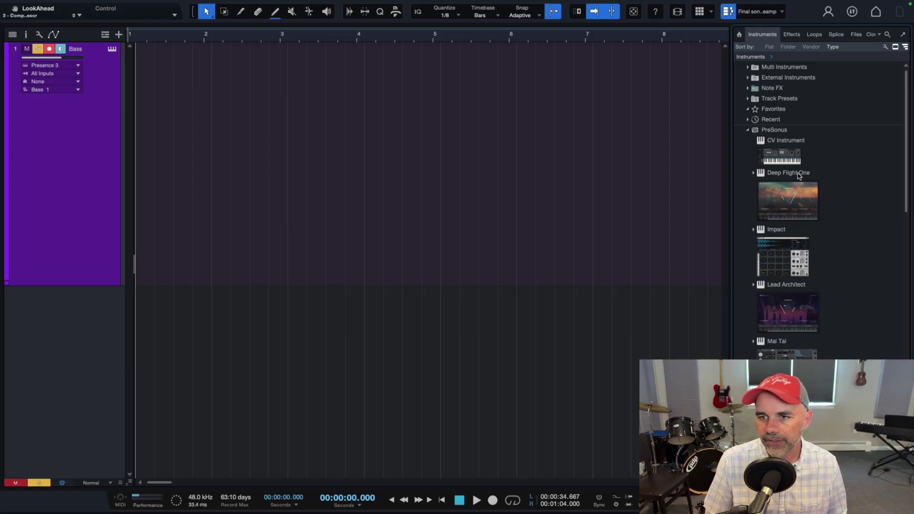
Expand and collapse the Deep Flight One and Mai Tai preset lists in the Instruments browser.
{"action": "double_click", "coordinate": [776, 201]}
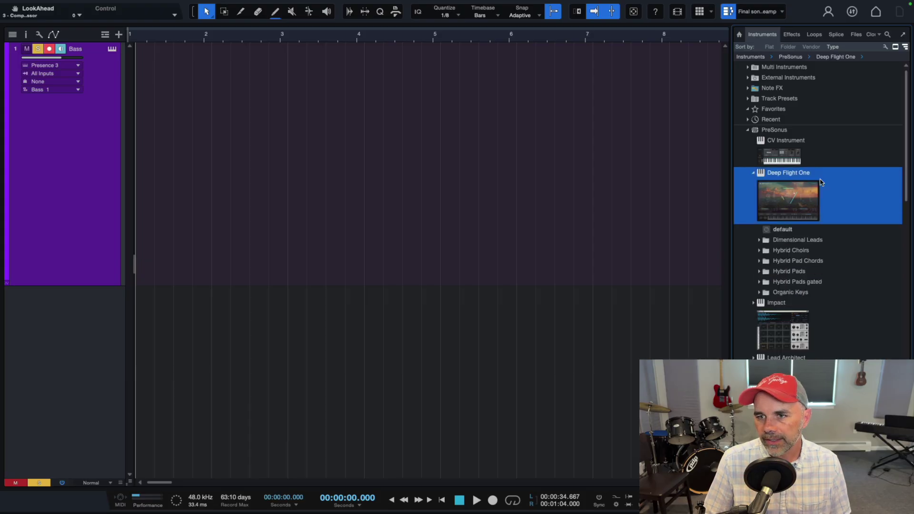
{"action": "left_click", "coordinate": [753, 173]}
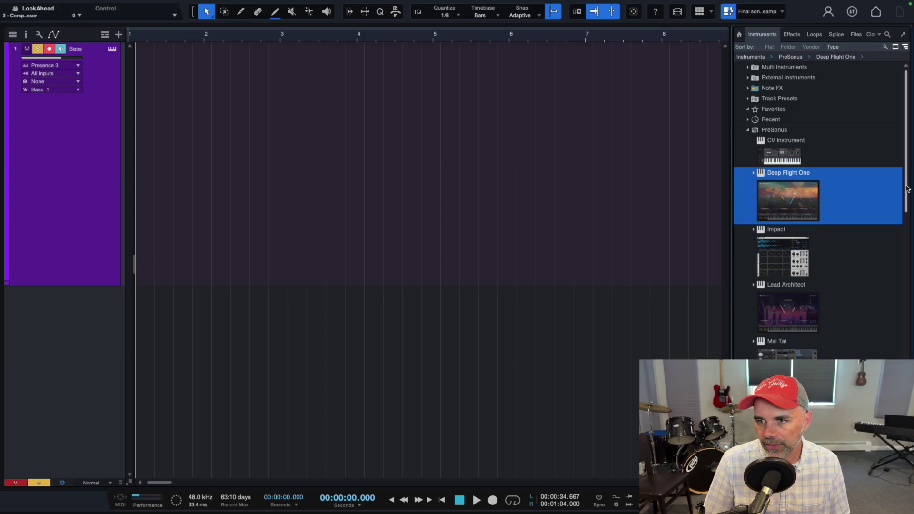
{"action": "scroll", "coordinate": [864, 228], "scroll_direction": "down", "scroll_amount": 10}
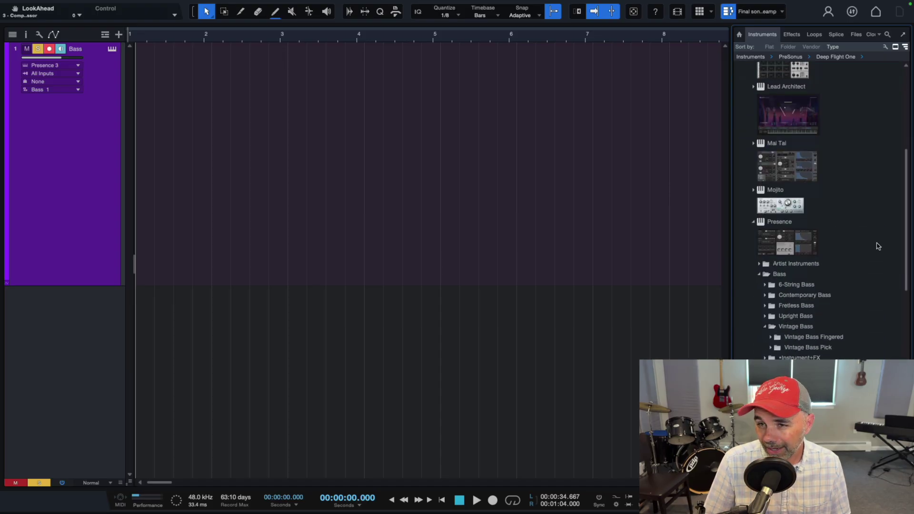
{"action": "double_click", "coordinate": [803, 166]}
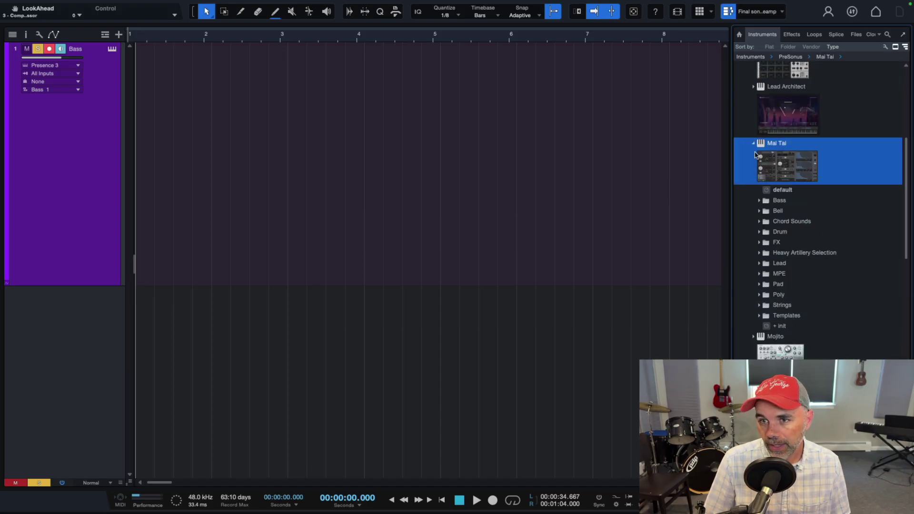
{"action": "left_click", "coordinate": [753, 144]}
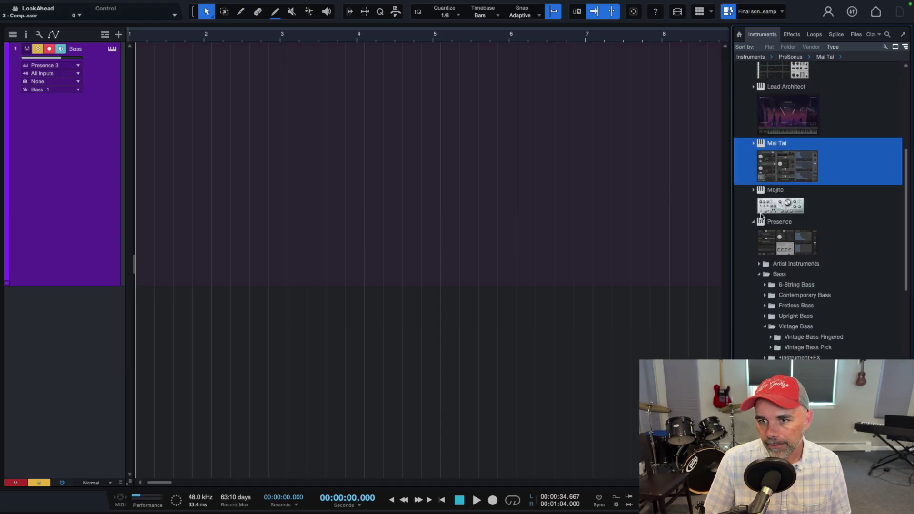
Drag PreSonus Presence below the Bass track to create a new instrument track.
{"action": "double_click", "coordinate": [768, 242]}
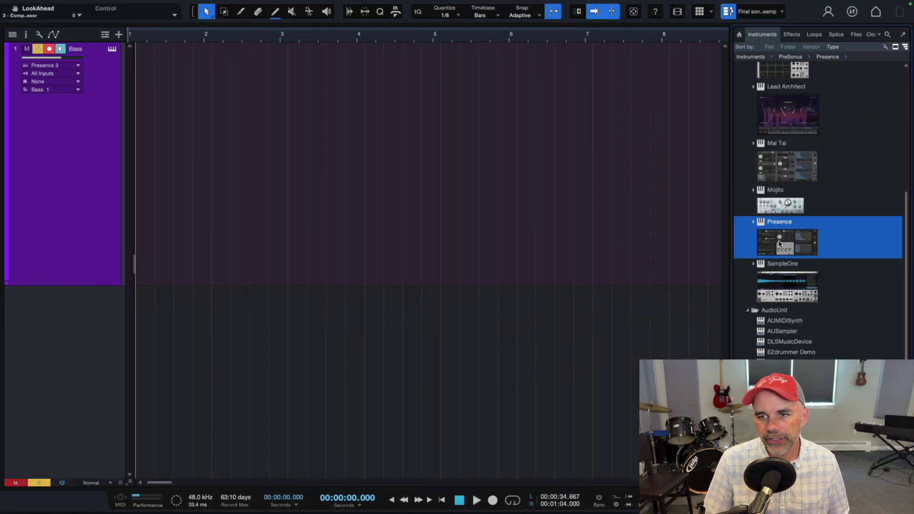
{"action": "left_click_drag", "start_coordinate": [778, 244], "coordinate": [765, 226]}
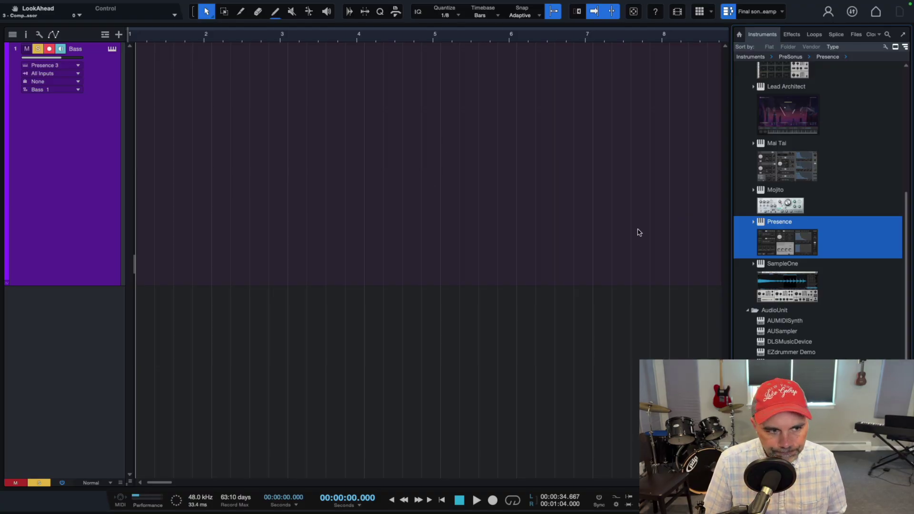
{"action": "left_click_drag", "start_coordinate": [773, 245], "coordinate": [554, 364]}
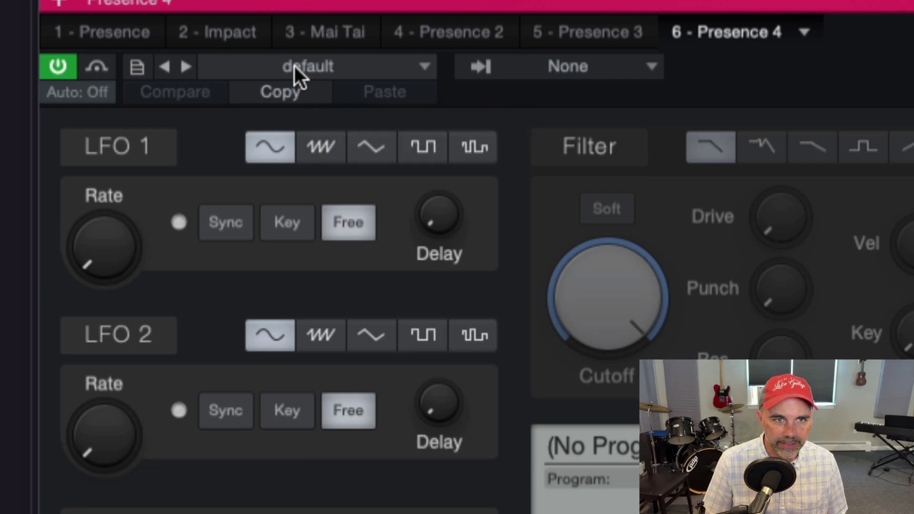
Load the Presence preset Bass > Contemporary Bass > Contemporary Bass Finger > Bass Finger Full.
{"action": "left_click", "coordinate": [294, 65]}
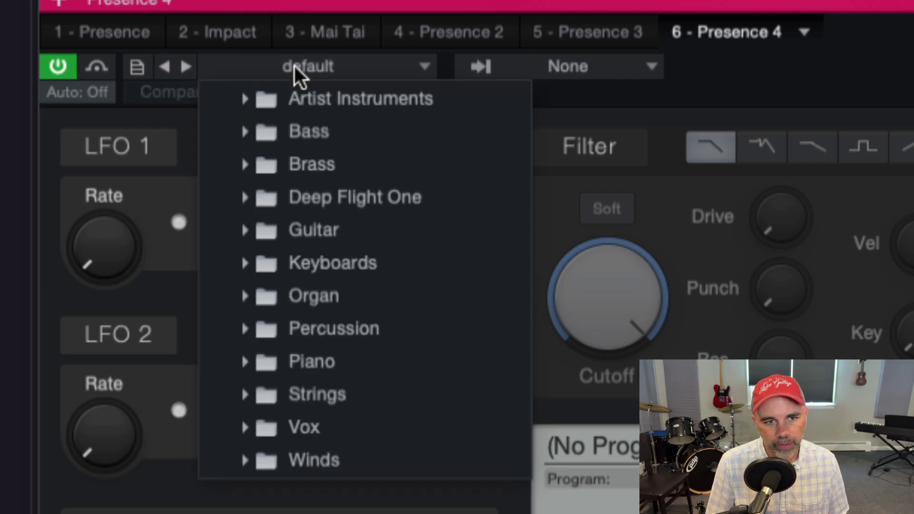
{"action": "left_click", "coordinate": [247, 128]}
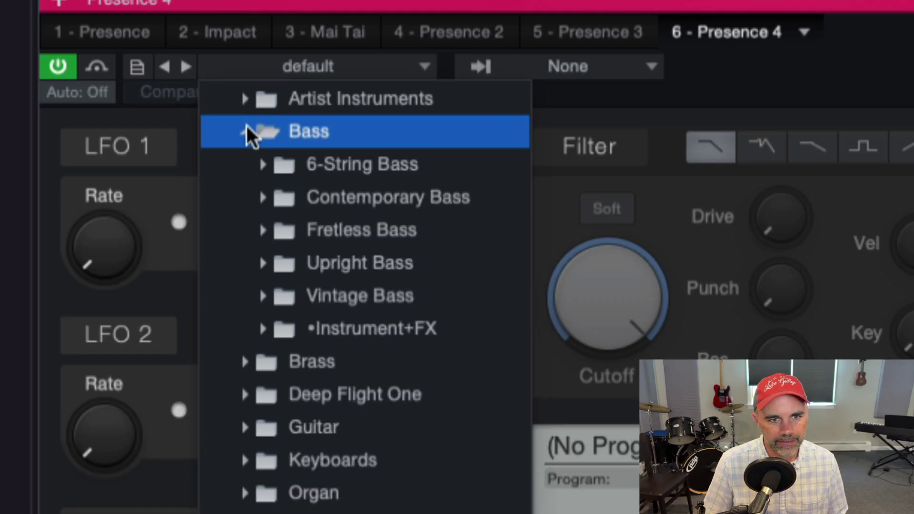
{"action": "left_click", "coordinate": [260, 193]}
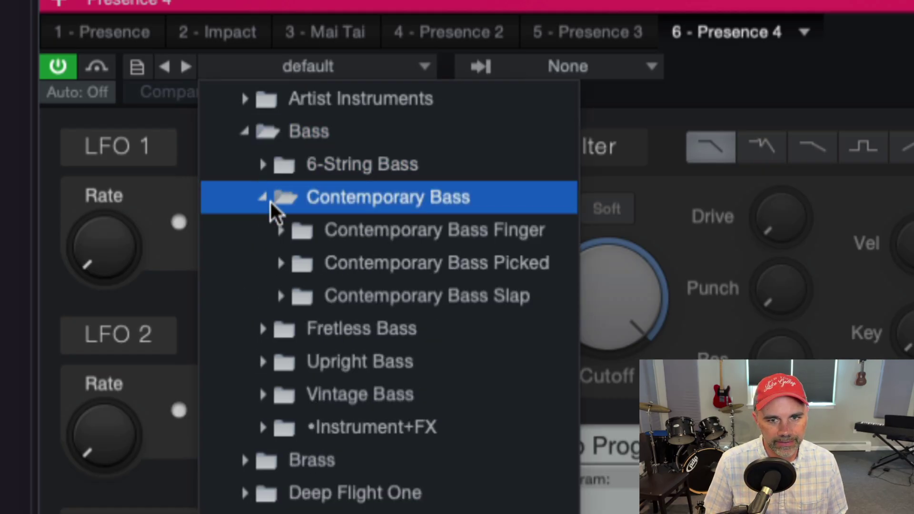
{"action": "left_click", "coordinate": [277, 230]}
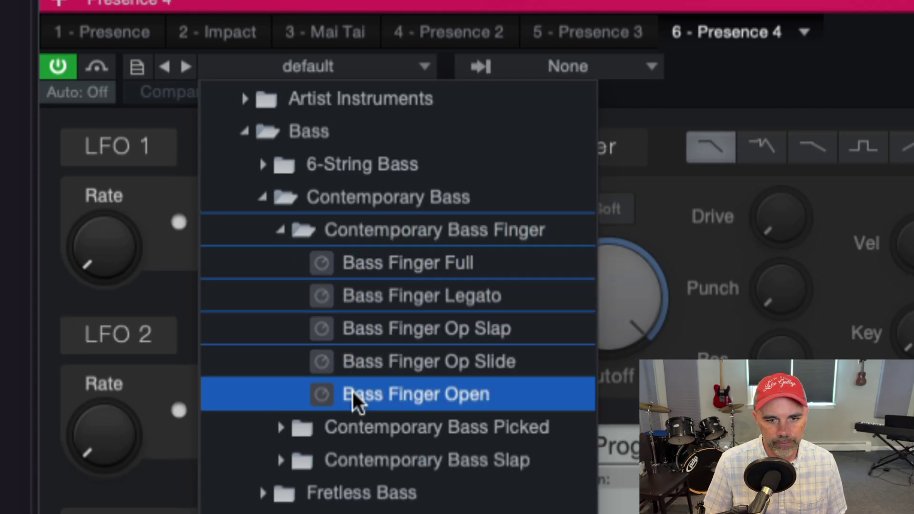
{"action": "left_click", "coordinate": [351, 263]}
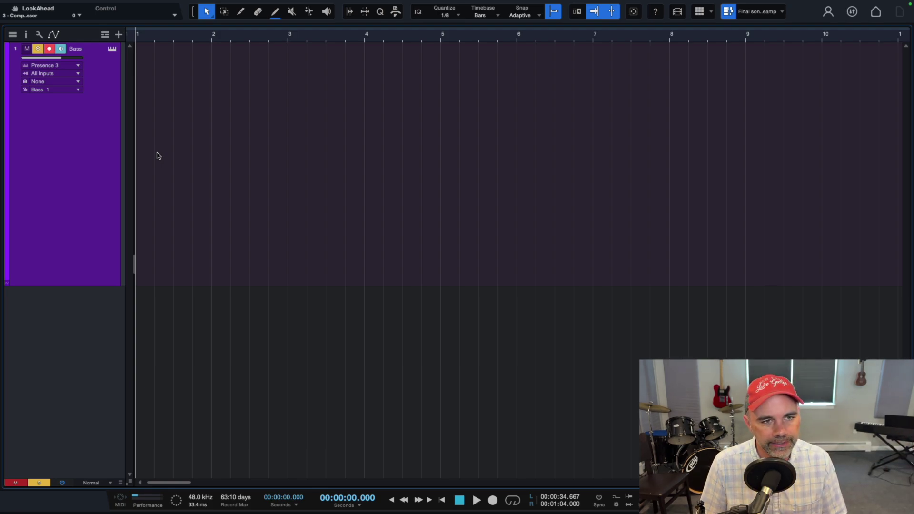
Dismiss the Add Tracks dialog without adding an instrument track, then start recording on the Bass track.
{"action": "key", "text": "t"}
{"action": "left_click", "coordinate": [439, 116]}
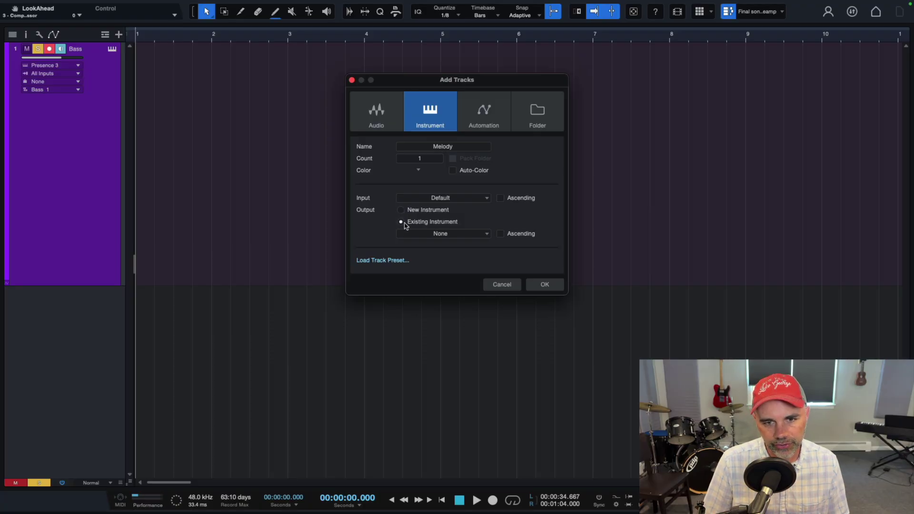
{"action": "left_click", "coordinate": [508, 285]}
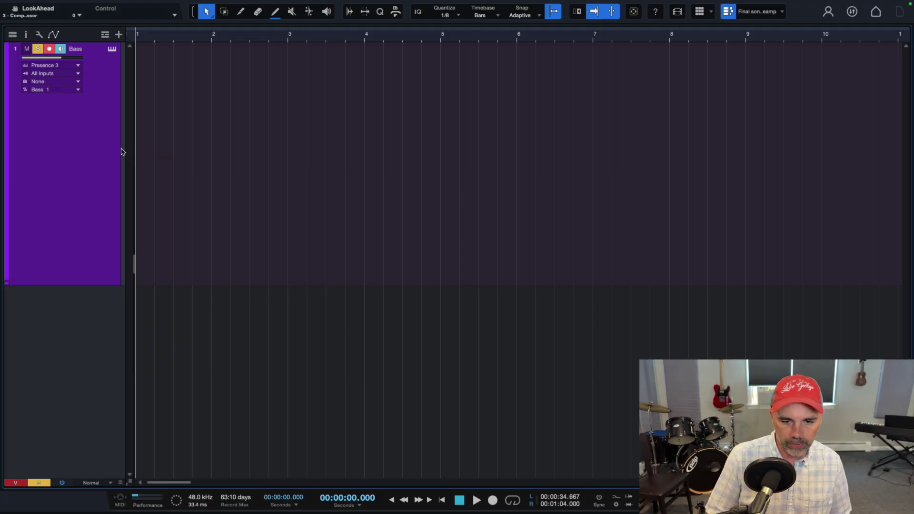
{"action": "left_click", "coordinate": [493, 500]}
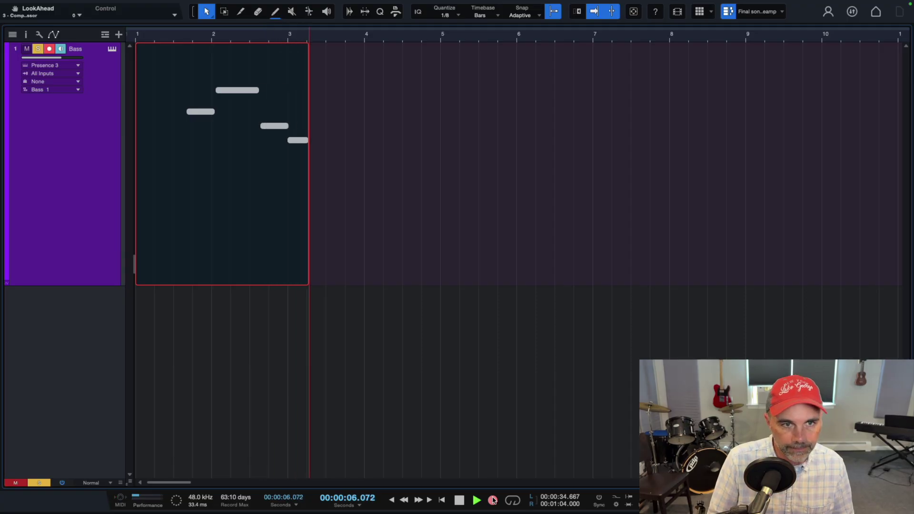
Stop recording and open the recorded Bass part in the piano-roll editor.
{"action": "left_click", "coordinate": [493, 499]}
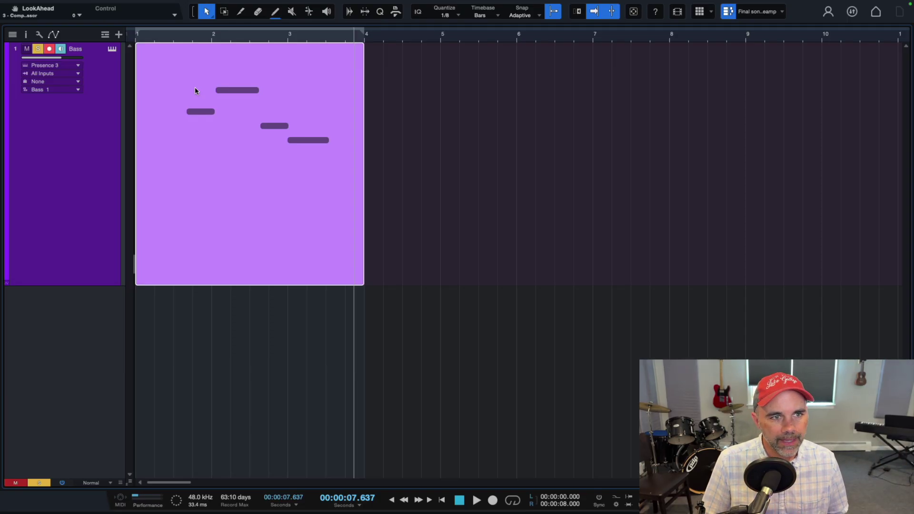
{"action": "double_click", "coordinate": [236, 90]}
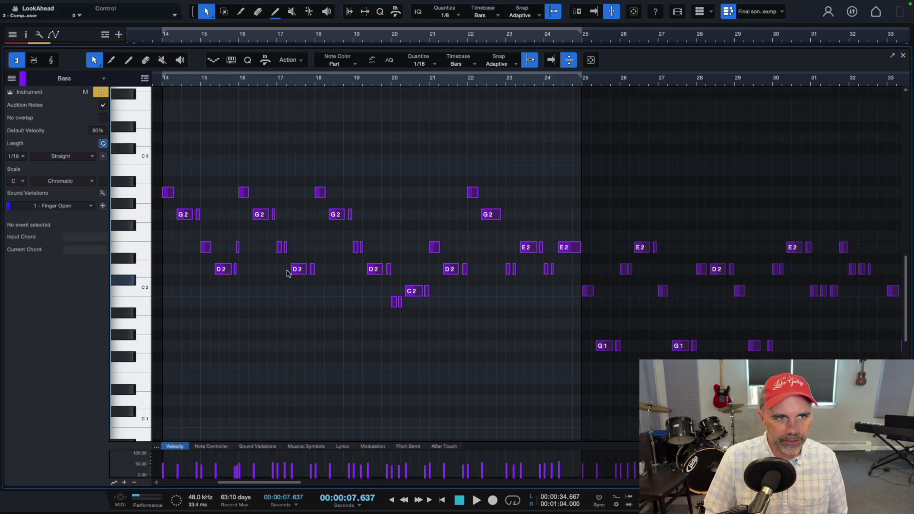
Set the song position to bar 14 and briefly play back from there.
{"action": "left_click", "coordinate": [162, 85]}
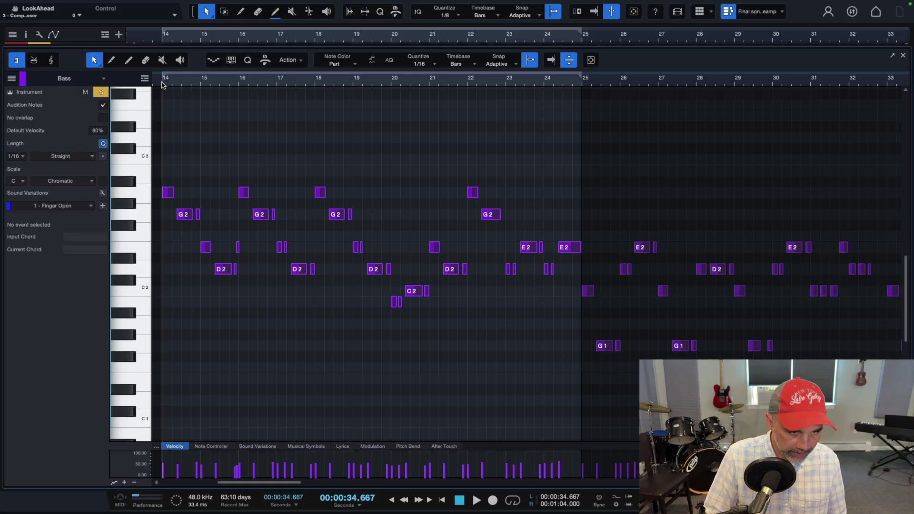
{"action": "key", "text": "space"}
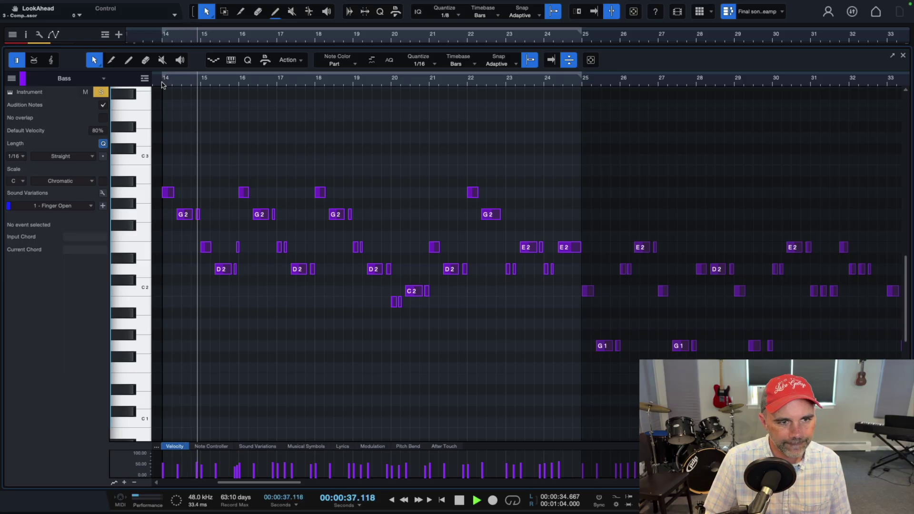
{"action": "key", "text": "space"}
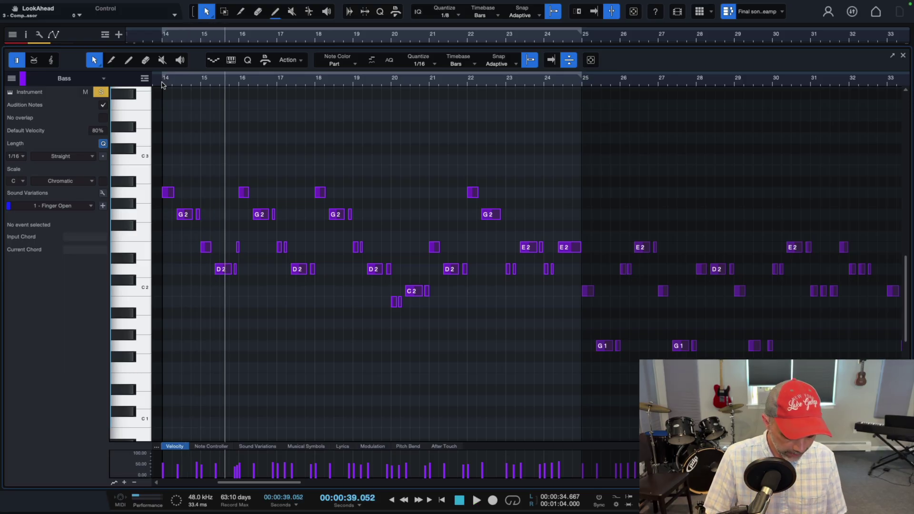
Zoom the piano roll horizontally, settling on a view of bars 13 to 22.
{"action": "key", "text": "e"}
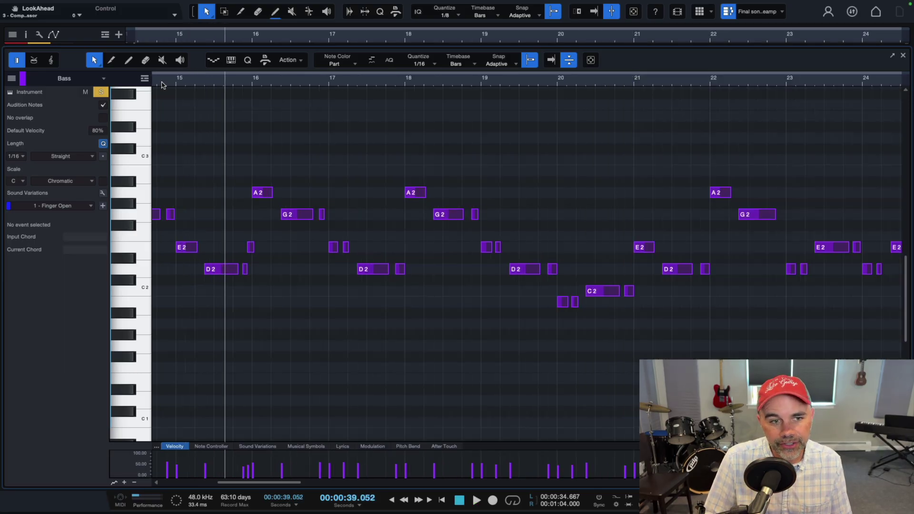
{"action": "key", "text": "e"}
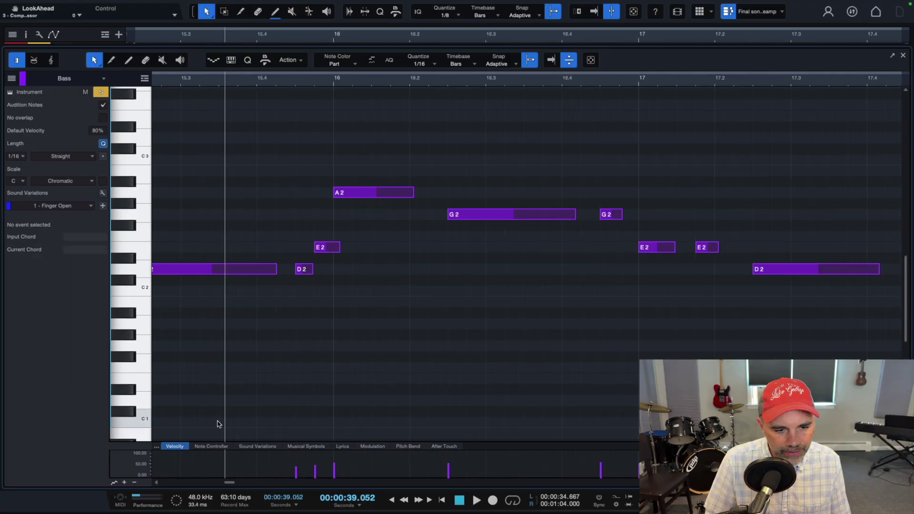
{"action": "left_click_drag", "start_coordinate": [229, 483], "coordinate": [223, 487]}
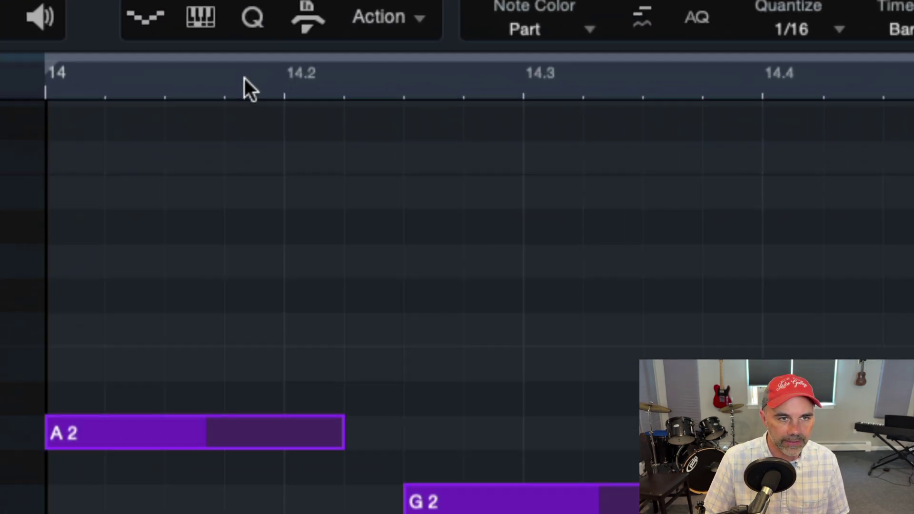
{"action": "mouse_move", "coordinate": [243, 79]}
{"action": "left_mouse_down"}
{"action": "mouse_move", "coordinate": [239, 119]}
{"action": "mouse_move", "coordinate": [236, 72]}
{"action": "left_mouse_up"}
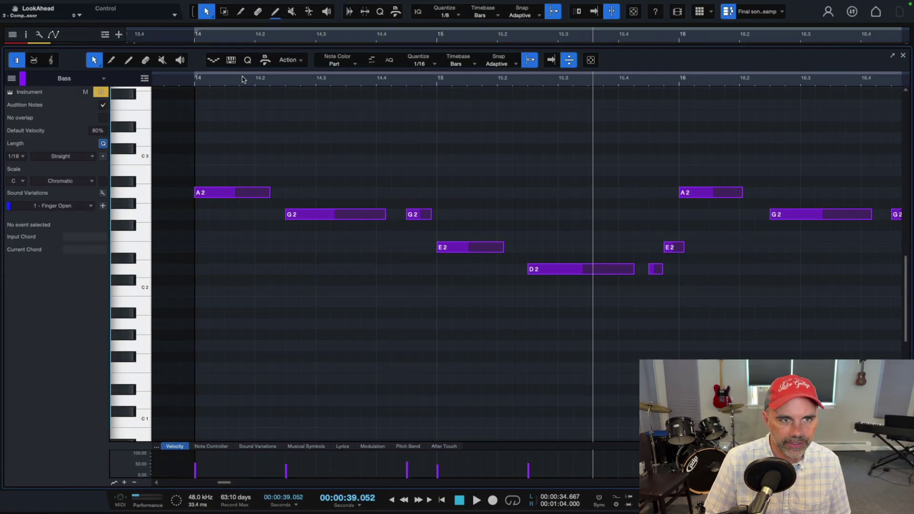
{"action": "mouse_move", "coordinate": [240, 84]}
{"action": "left_mouse_down"}
{"action": "mouse_move", "coordinate": [239, 114]}
{"action": "mouse_move", "coordinate": [230, 70]}
{"action": "left_mouse_up"}
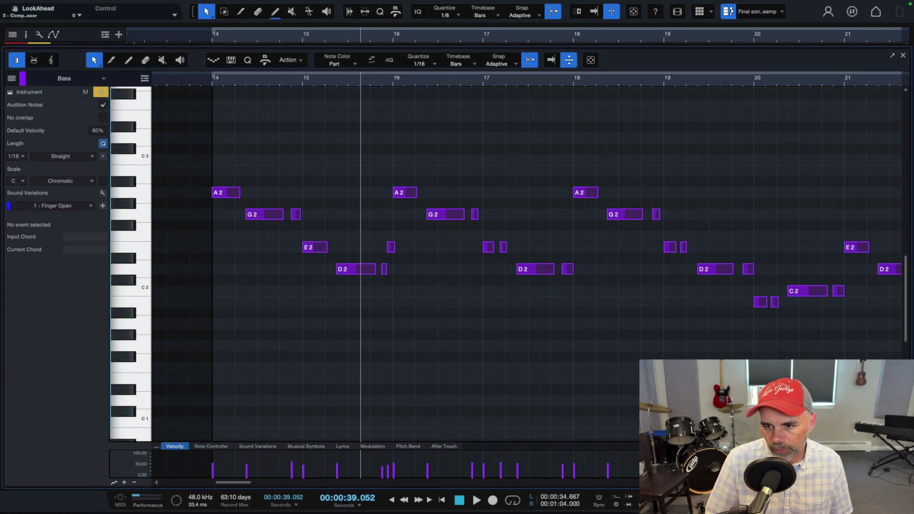
{"action": "key", "text": "e"}
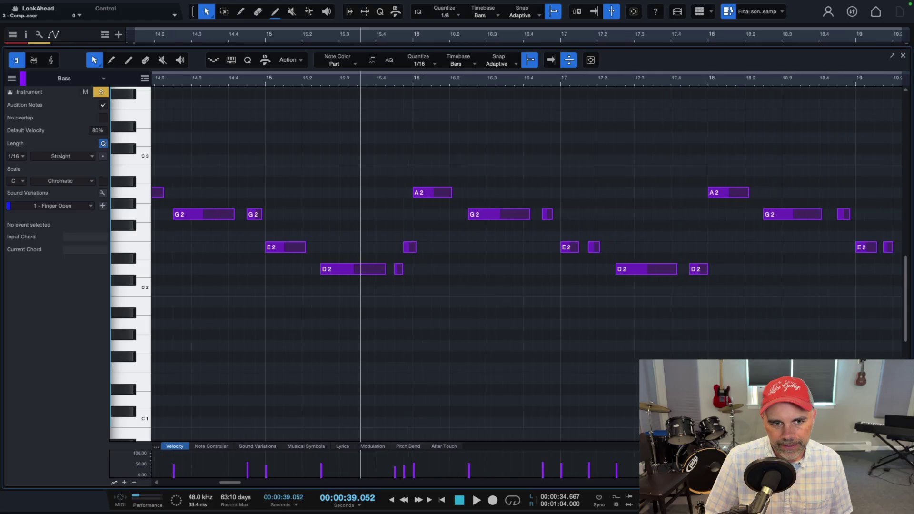
{"action": "key", "text": "w"}
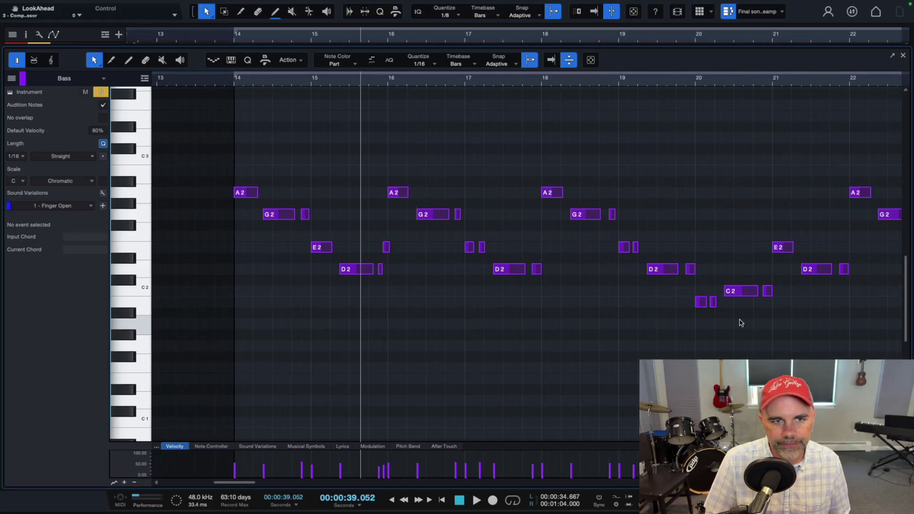
Return the song position to bar 14 and zoom to show bars 14 to 18.
{"action": "left_click", "coordinate": [236, 85]}
{"action": "key", "text": "e"}
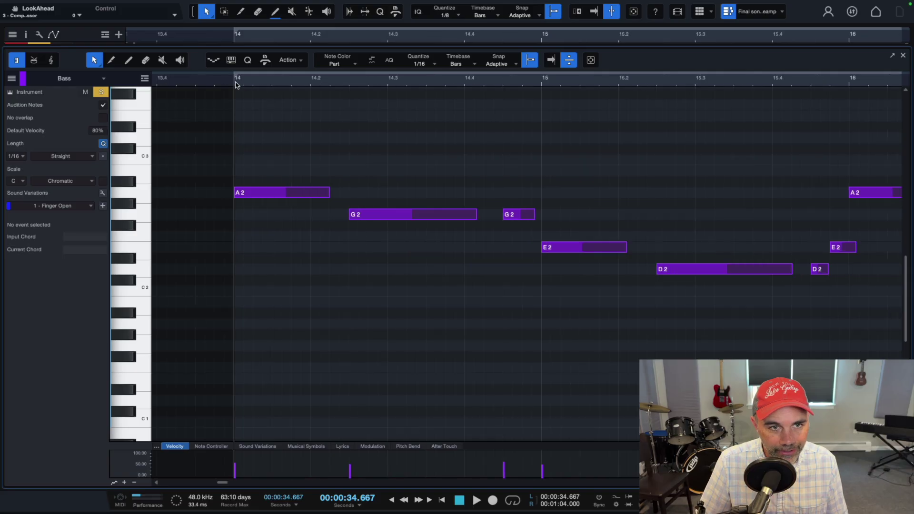
{"action": "key", "text": "w"}
{"action": "key", "text": "w"}
{"action": "key", "text": "w"}
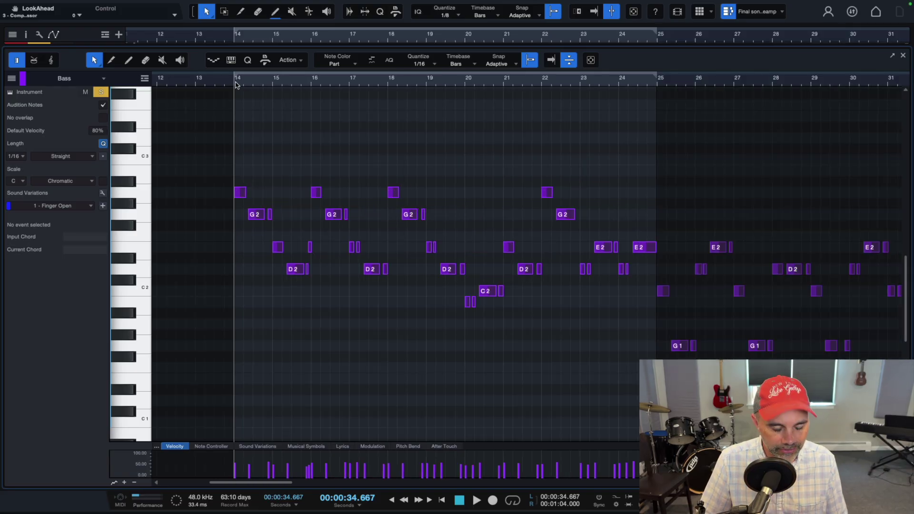
{"action": "key", "text": "e"}
{"action": "key", "text": "e"}
{"action": "key", "text": "e"}
{"action": "key", "text": "e"}
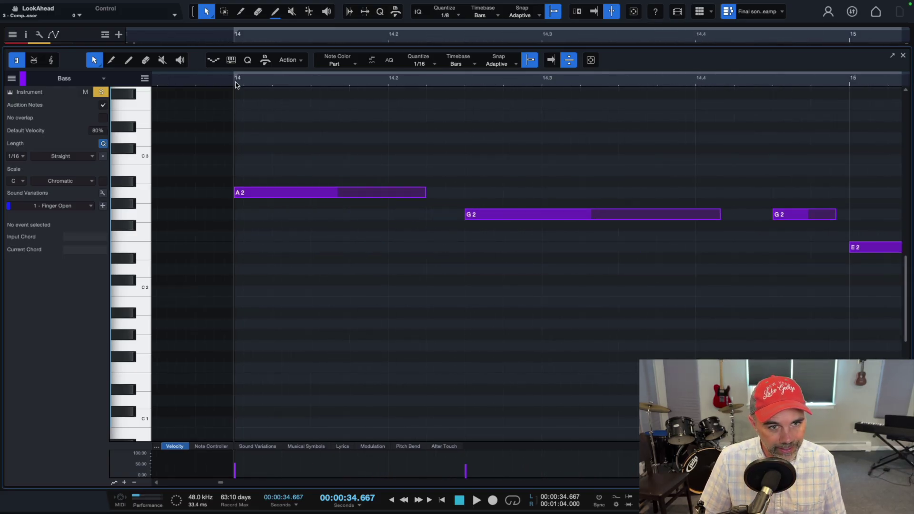
{"action": "key", "text": "w"}
{"action": "key", "text": "w"}
{"action": "key", "text": "w"}
{"action": "key", "text": "w"}
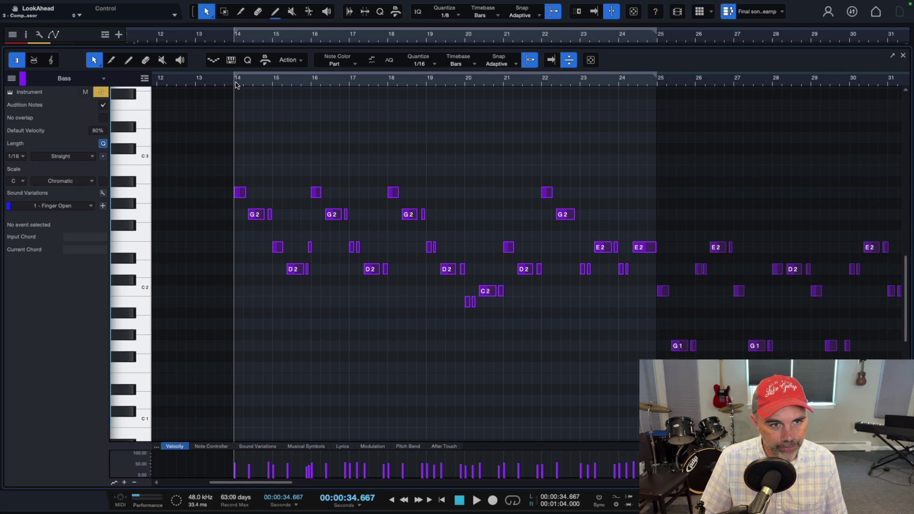
{"action": "key", "text": "e"}
{"action": "key", "text": "e"}
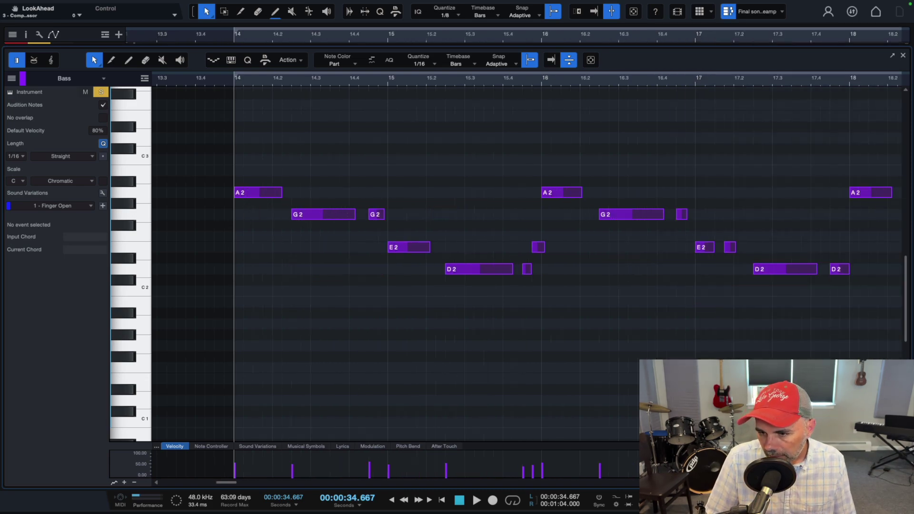
Zoom the note rows vertically so they are taller.
{"action": "key", "text": "shift+e"}
{"action": "key", "text": "shift+e"}
{"action": "key", "text": "shift+e"}
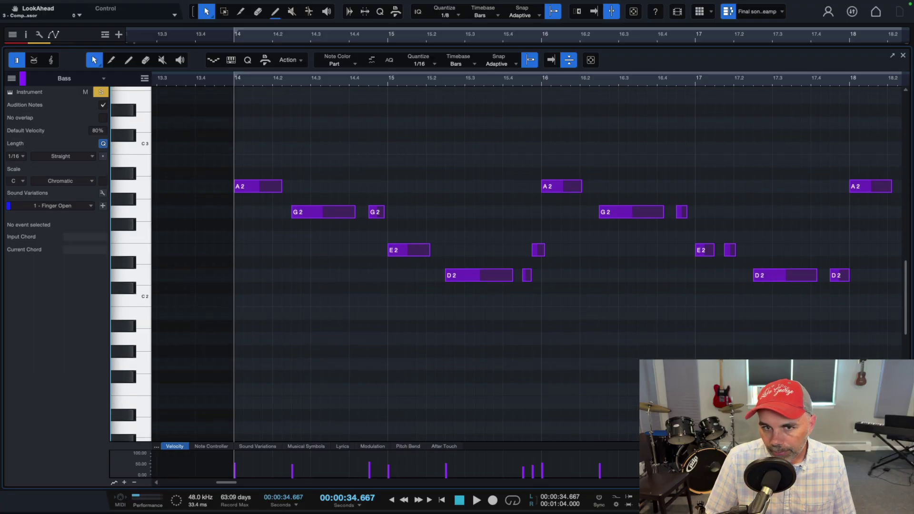
{"action": "key", "text": "shift+w"}
{"action": "key", "text": "shift+w"}
{"action": "key", "text": "shift+e"}
{"action": "key", "text": "shift+e"}
{"action": "key", "text": "shift+w"}
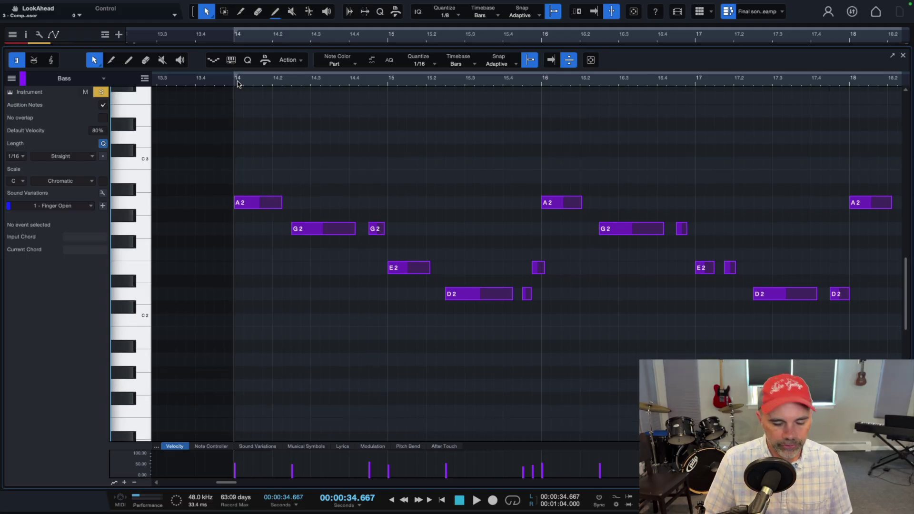
Zoom out horizontally to show bars 13 to 22.
{"action": "key", "text": "w"}
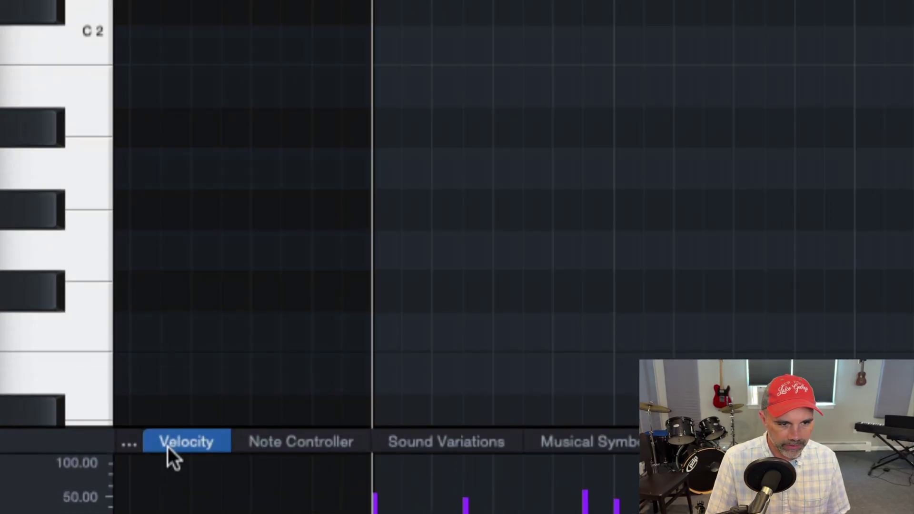
Switch to the note controller lane and back to Velocity, then select the first A2 note.
{"action": "left_click", "coordinate": [257, 445]}
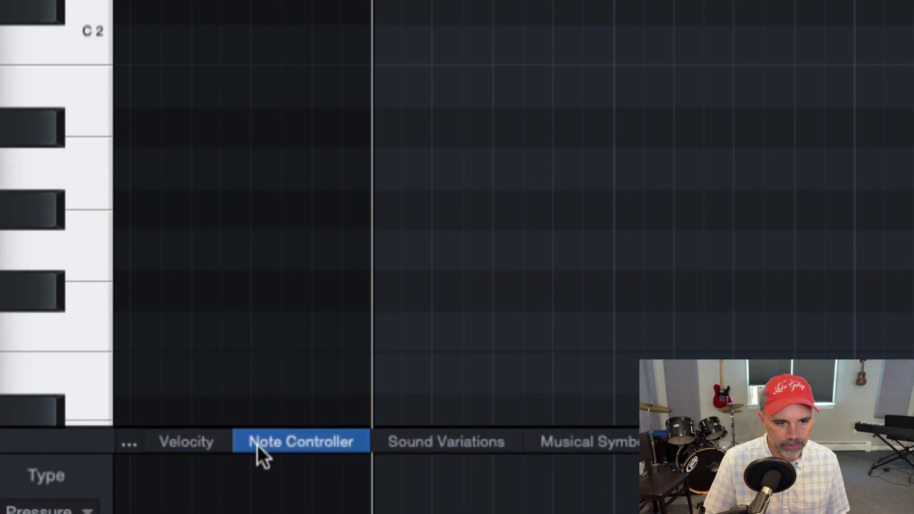
{"action": "left_click", "coordinate": [203, 444]}
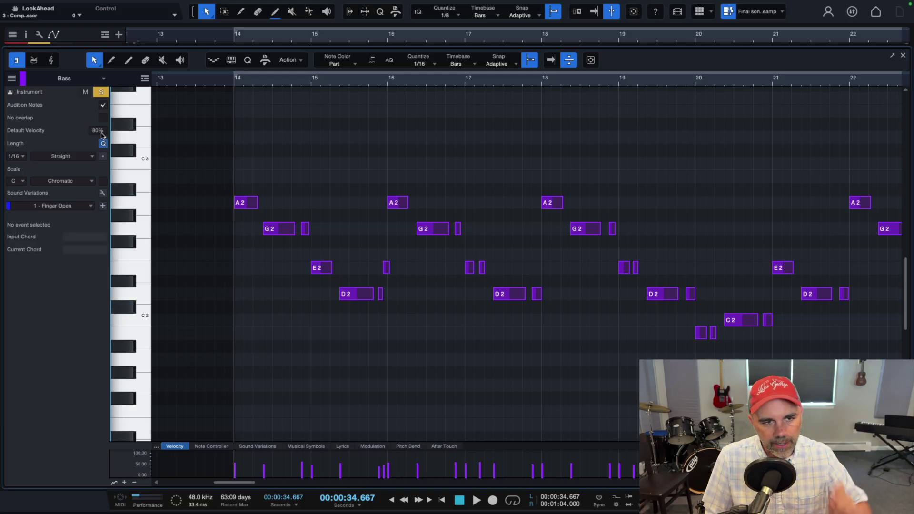
{"action": "mouse_move", "coordinate": [244, 203]}
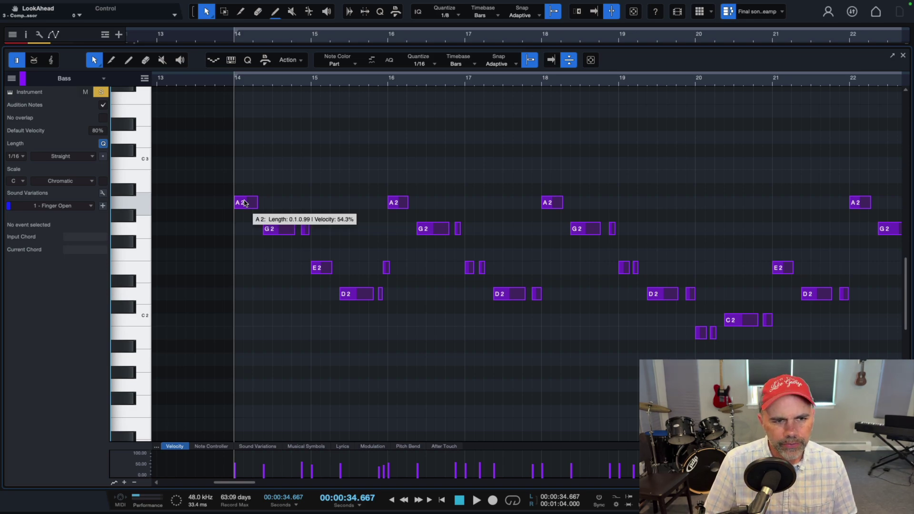
{"action": "left_click", "coordinate": [244, 203]}
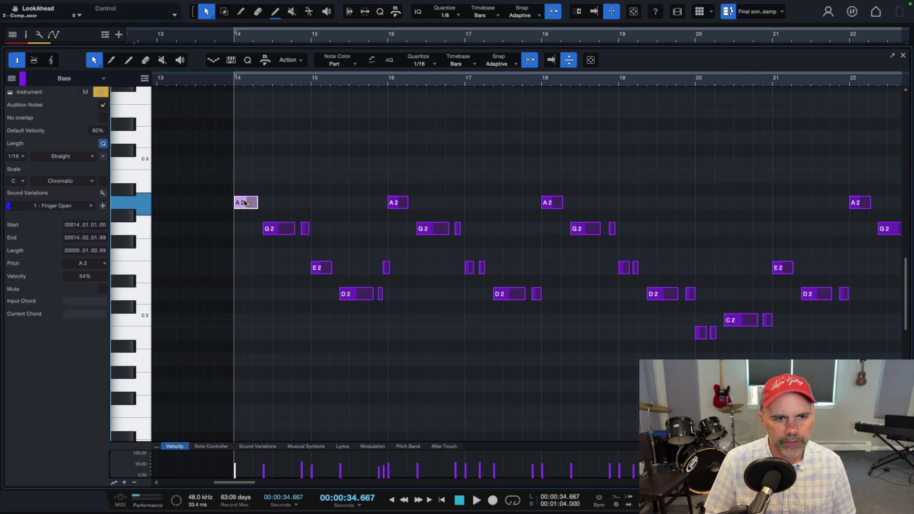
Select the first G2 note and lower its velocity to about 47%.
{"action": "left_click", "coordinate": [270, 231]}
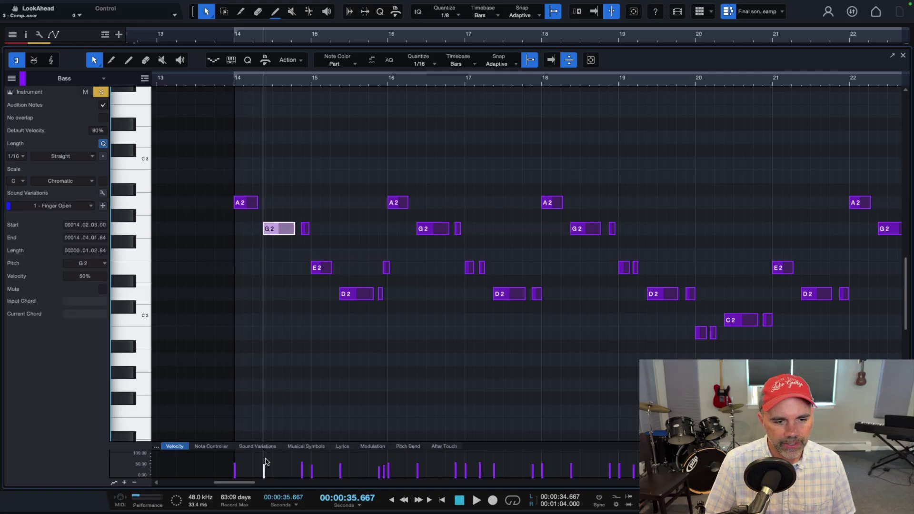
{"action": "mouse_move", "coordinate": [265, 470]}
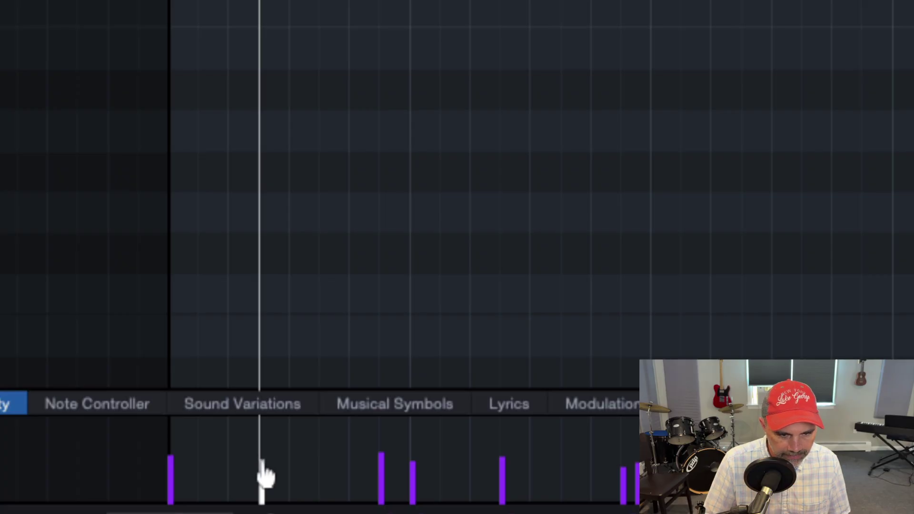
{"action": "mouse_move", "coordinate": [265, 475]}
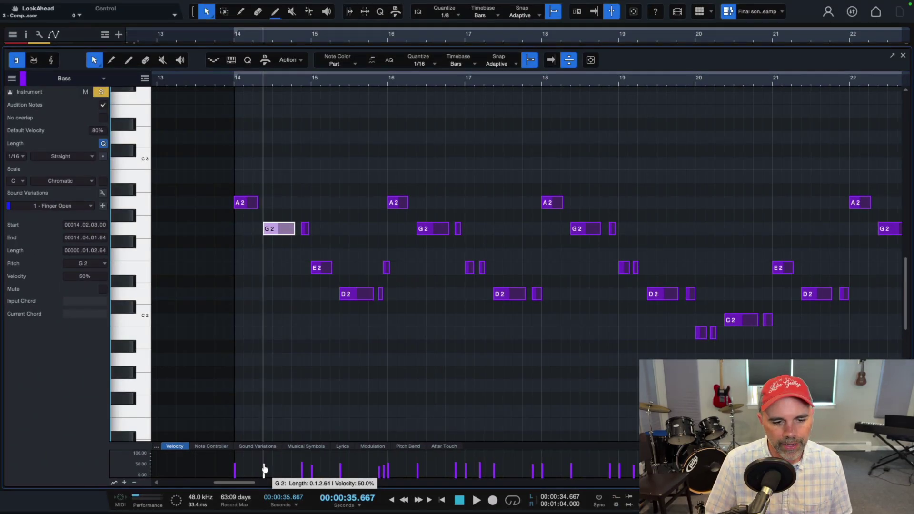
{"action": "mouse_move", "coordinate": [265, 469]}
{"action": "left_mouse_down"}
{"action": "mouse_move", "coordinate": [262, 456]}
{"action": "mouse_move", "coordinate": [265, 471]}
{"action": "left_mouse_up"}
With the Paint tool, draw a rising velocity ramp across three notes just before bar 16.
{"action": "left_click", "coordinate": [263, 387]}
{"action": "key", "text": "5"}
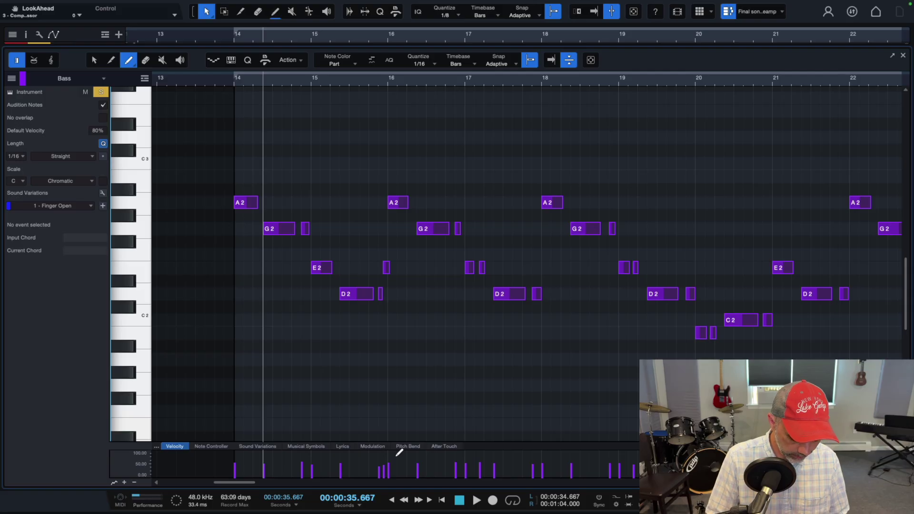
{"action": "mouse_move", "coordinate": [385, 470]}
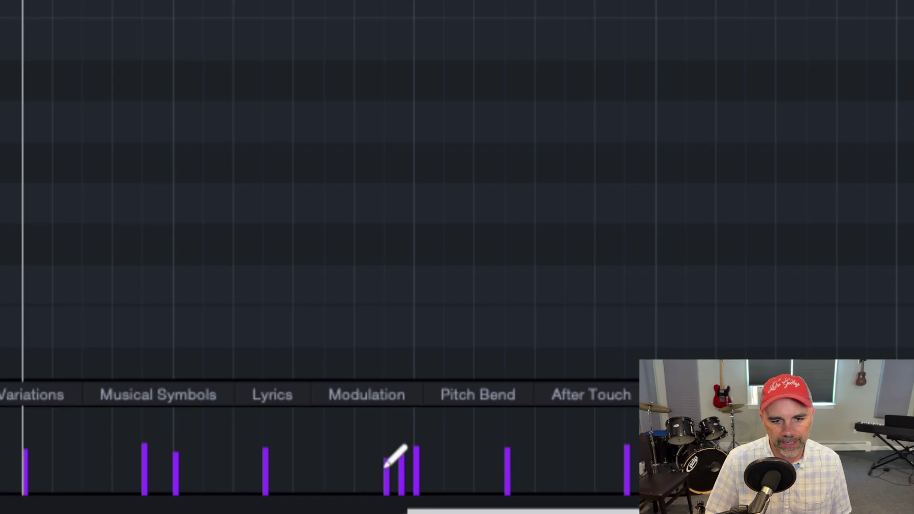
{"action": "left_click_drag", "start_coordinate": [386, 467], "coordinate": [417, 457]}
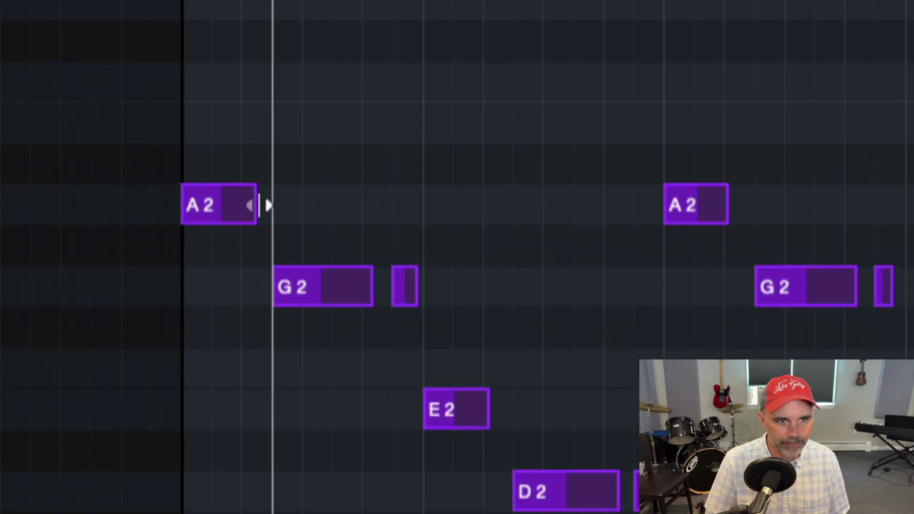
Set the first A2 note at bar 14 to a length of 0.1.1.0.
{"action": "mouse_move", "coordinate": [259, 205]}
{"action": "left_mouse_down"}
{"action": "mouse_move", "coordinate": [395, 200]}
{"action": "mouse_move", "coordinate": [196, 211]}
{"action": "mouse_move", "coordinate": [267, 207]}
{"action": "left_mouse_up"}
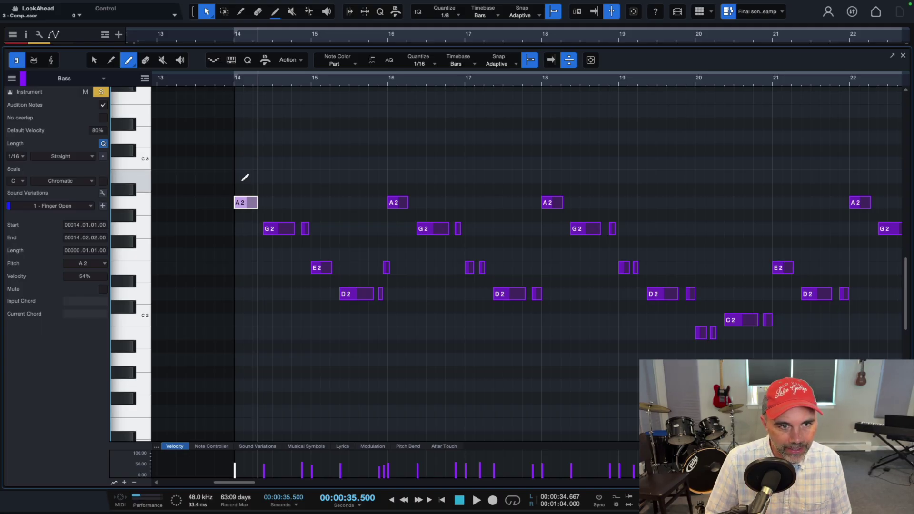
{"action": "key", "text": "alt+shift+k"}
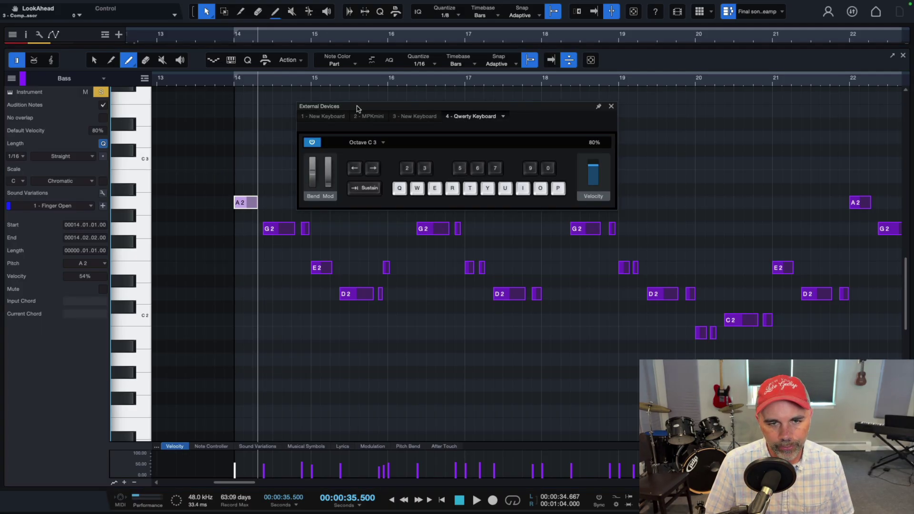
{"action": "left_click_drag", "start_coordinate": [358, 108], "coordinate": [193, 92]}
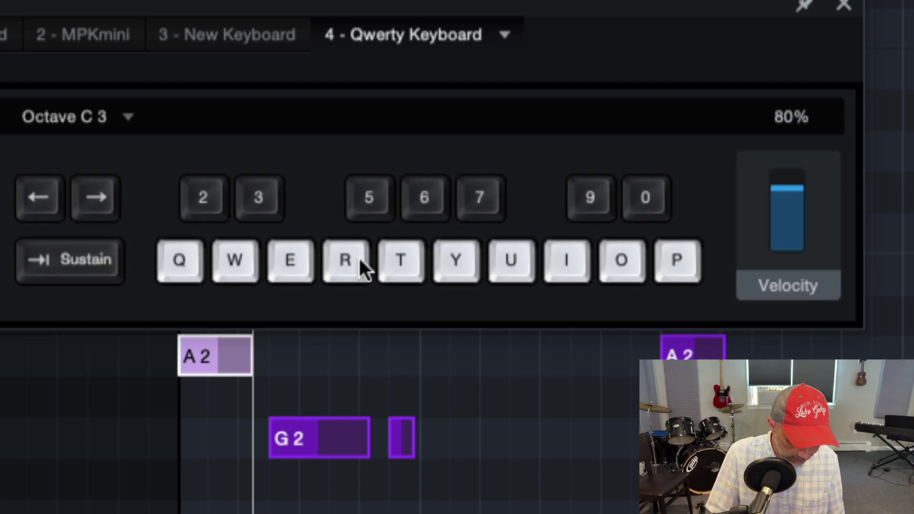
{"action": "key", "text": "w"}
{"action": "key", "text": "e"}
{"action": "key", "text": "r"}
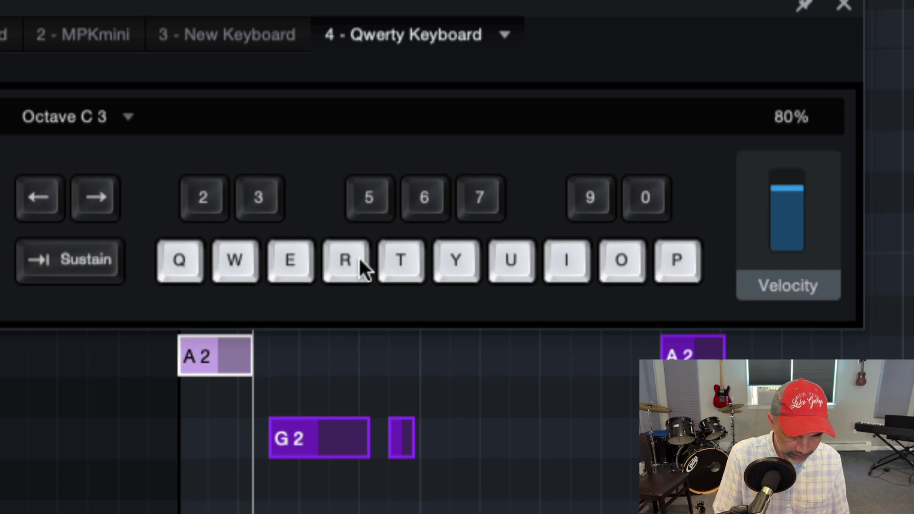
{"action": "key", "text": "q"}
{"action": "key", "text": "e"}
{"action": "key", "text": "t"}
{"action": "key", "text": "w"}
{"action": "key", "text": "r"}
{"action": "key", "text": "y"}
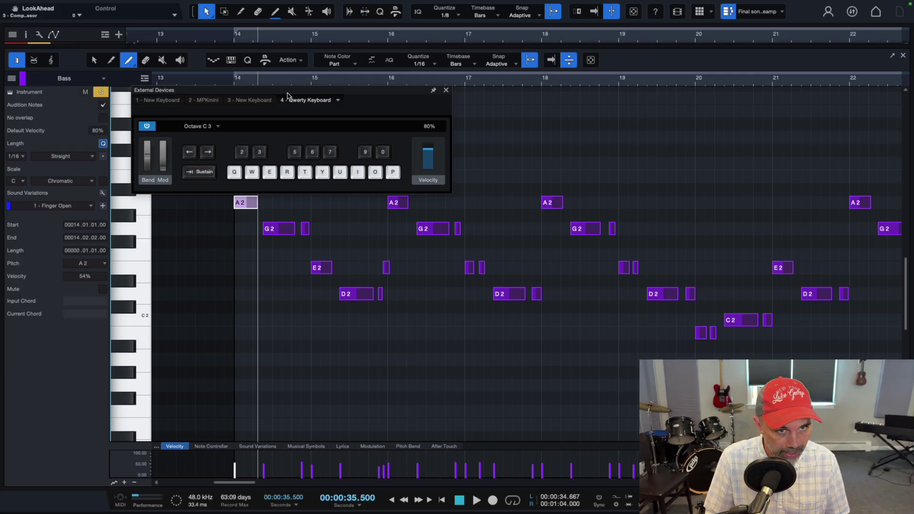
{"action": "left_click", "coordinate": [444, 92]}
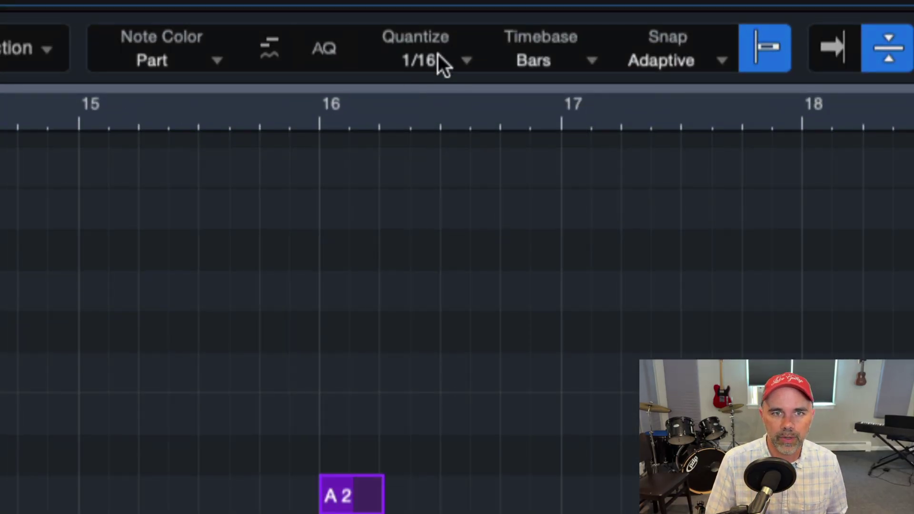
{"action": "left_click", "coordinate": [464, 54]}
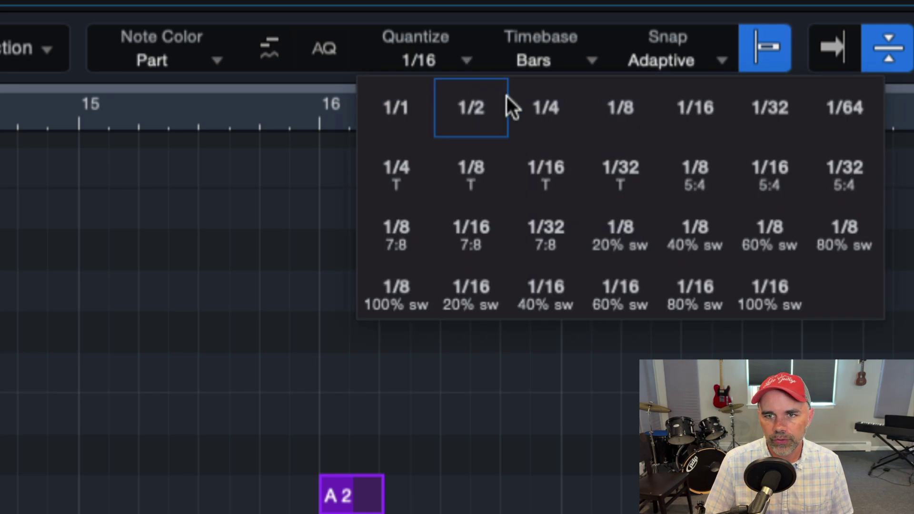
{"action": "left_click", "coordinate": [661, 110]}
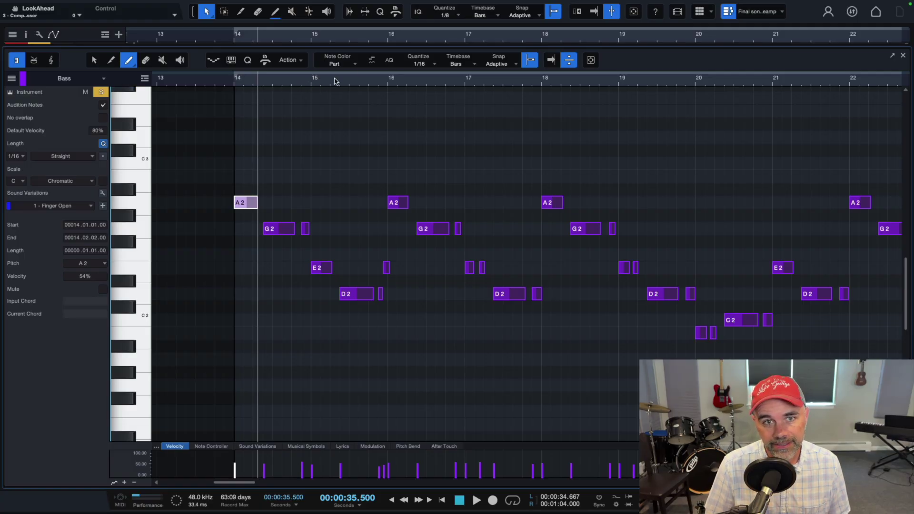
{"action": "left_click", "coordinate": [434, 65]}
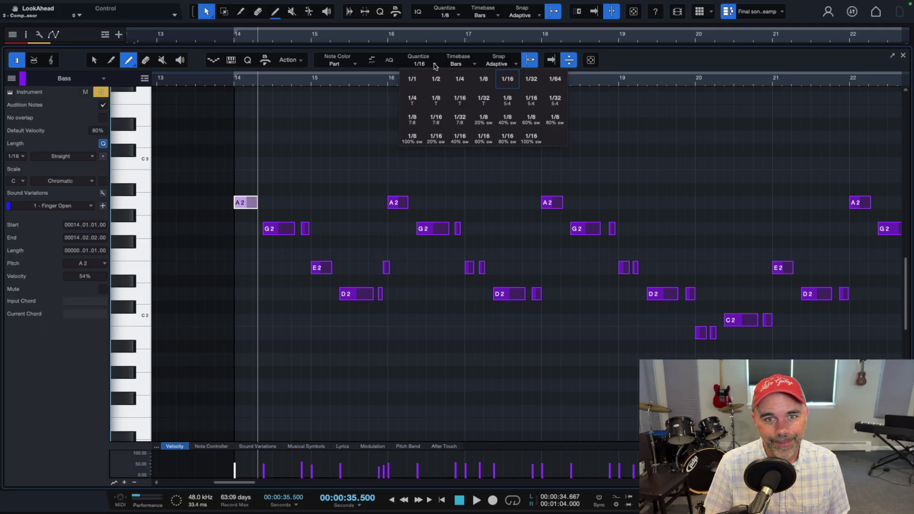
{"action": "left_click", "coordinate": [436, 79]}
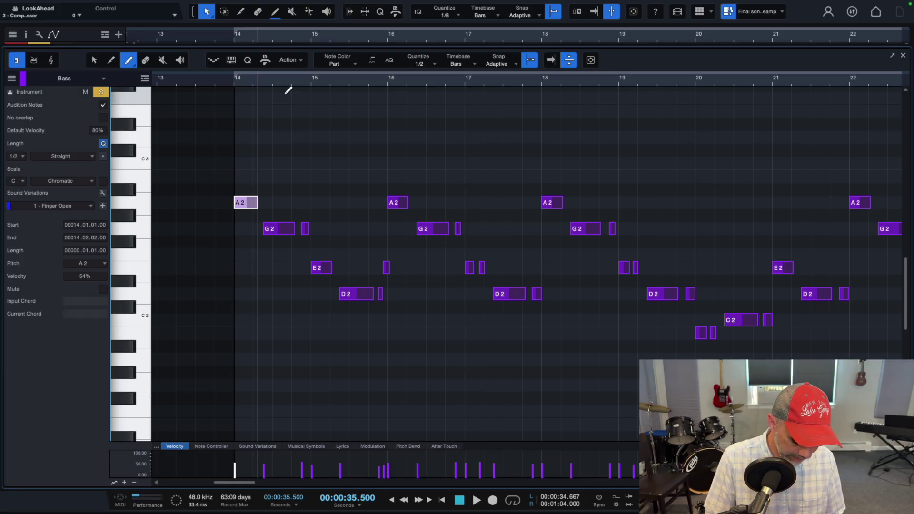
{"action": "key", "text": "e"}
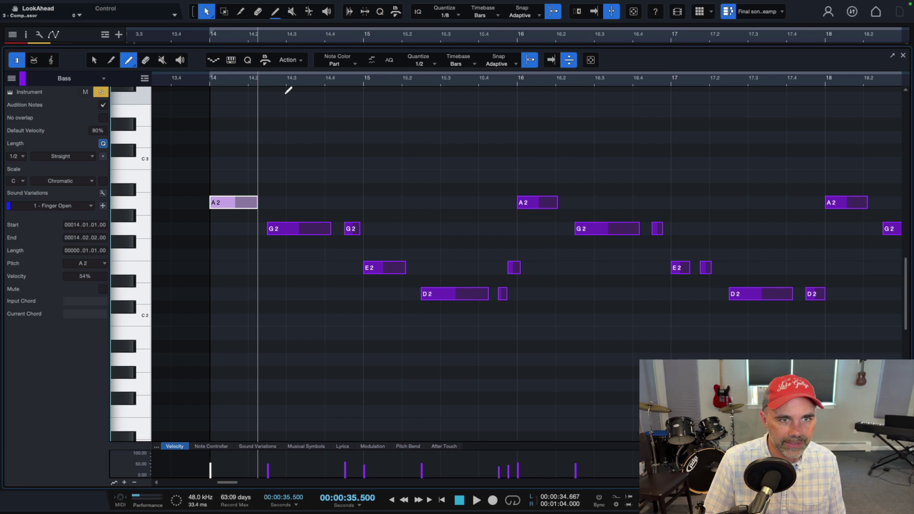
{"action": "key", "text": "w"}
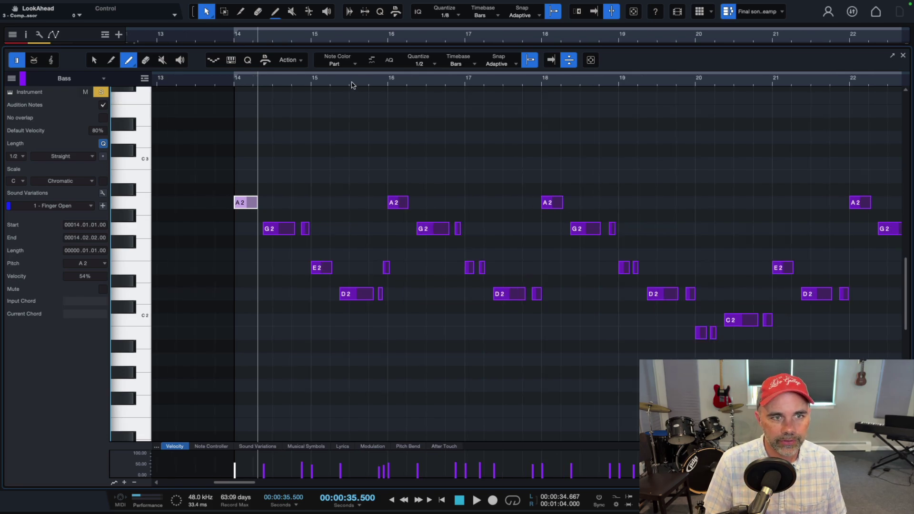
{"action": "left_click", "coordinate": [433, 65]}
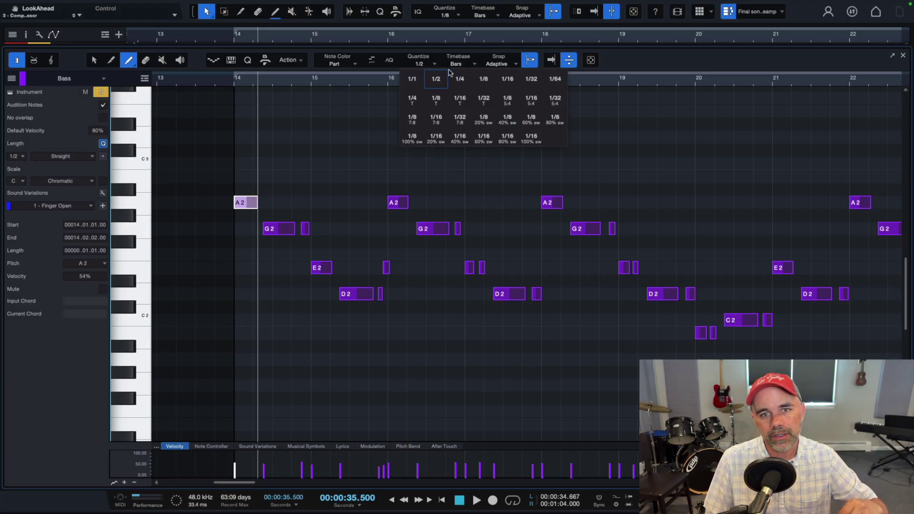
{"action": "left_click", "coordinate": [501, 82]}
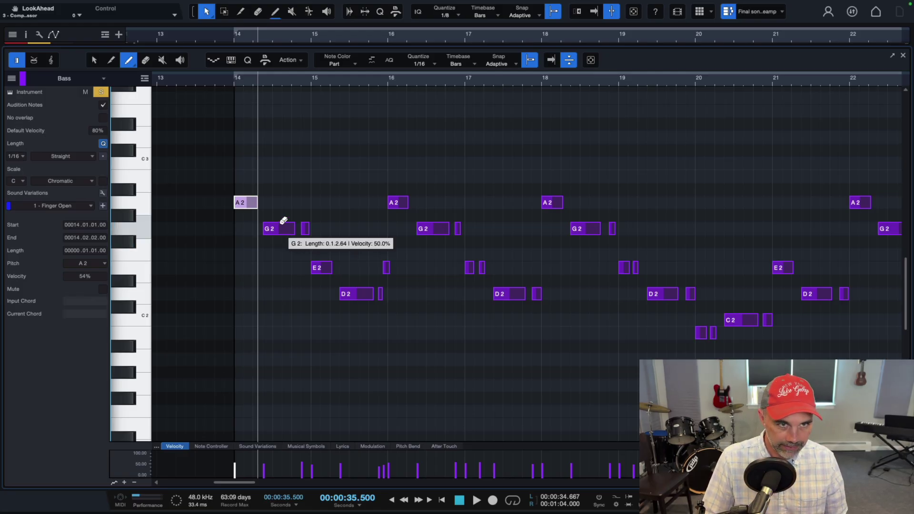
With the Arrow tool, turn Snap off and nudge the bar 14 A2 note slightly off the beat.
{"action": "key", "text": "1"}
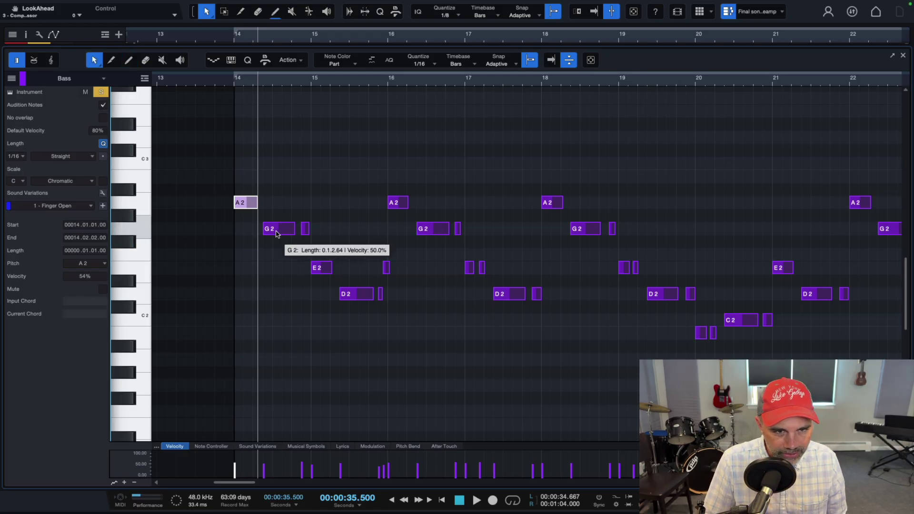
{"action": "left_click", "coordinate": [276, 233]}
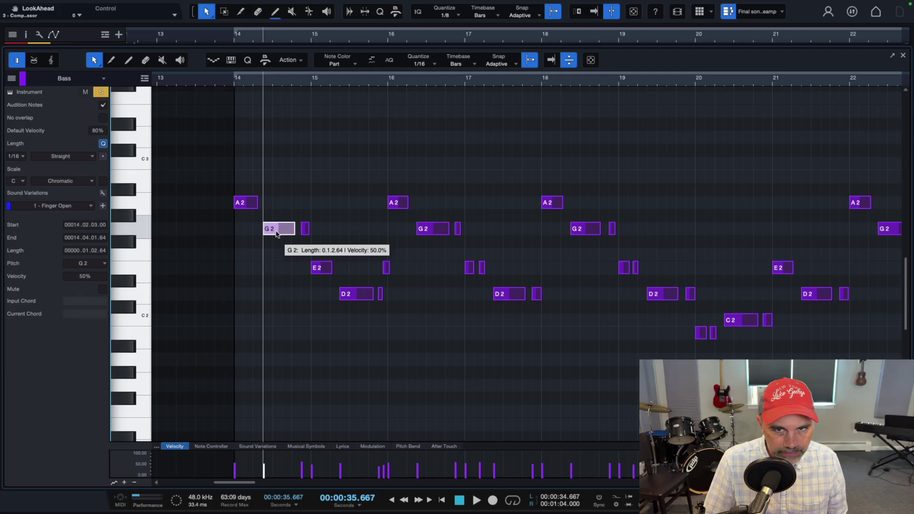
{"action": "left_click", "coordinate": [530, 58]}
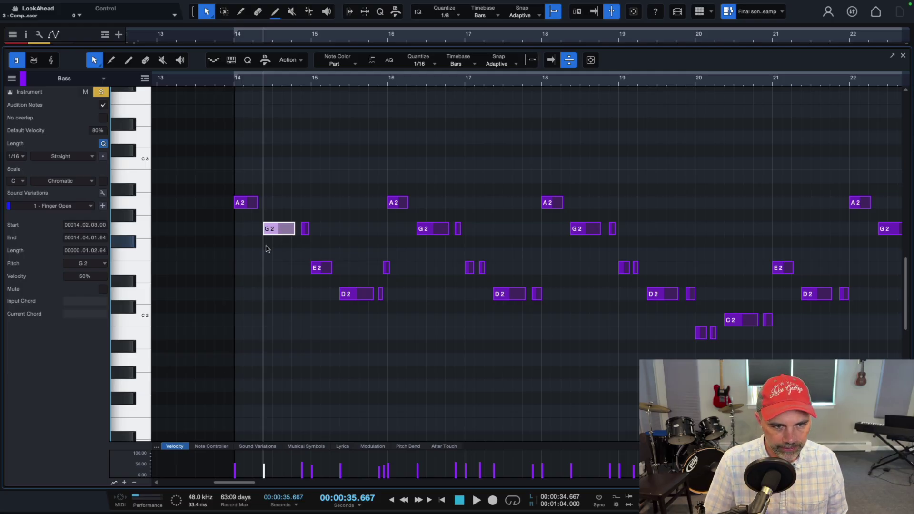
{"action": "left_click", "coordinate": [247, 203]}
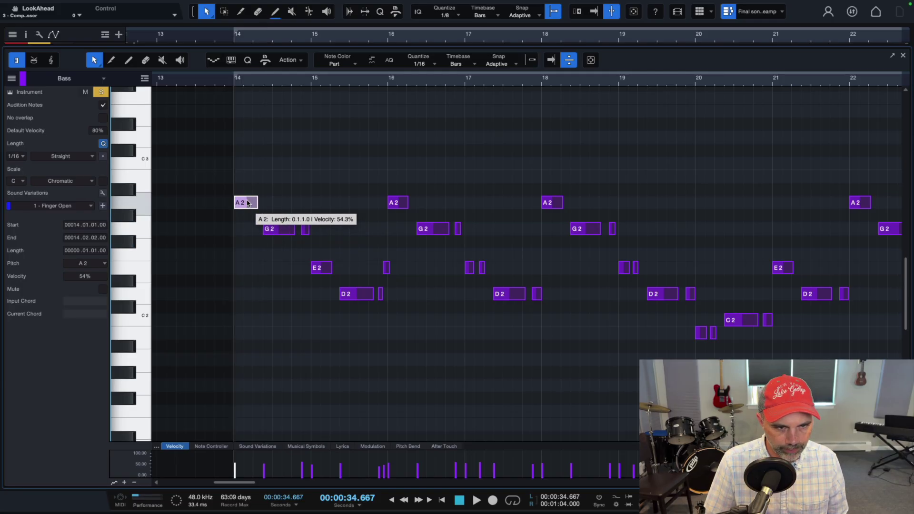
{"action": "left_click_drag", "start_coordinate": [247, 203], "coordinate": [251, 203]}
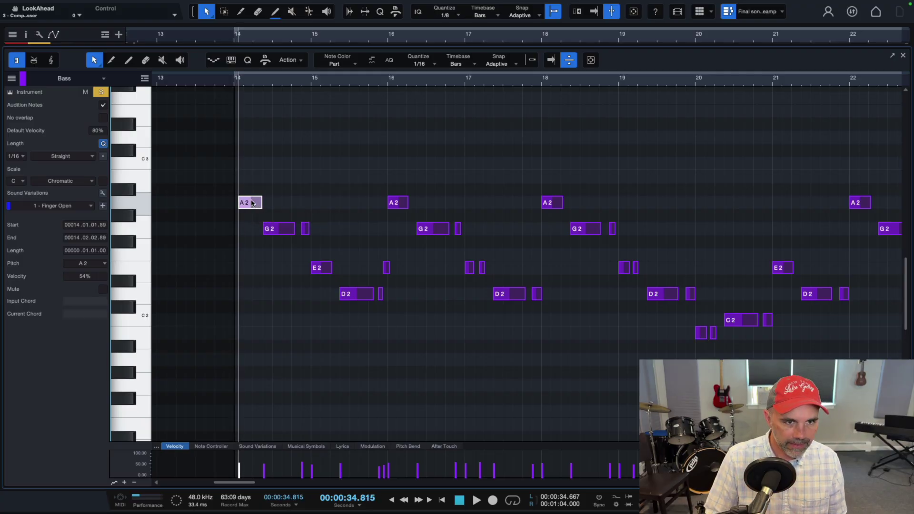
{"action": "key", "text": "e"}
{"action": "key", "text": "e"}
{"action": "key", "text": "e"}
{"action": "key", "text": "e"}
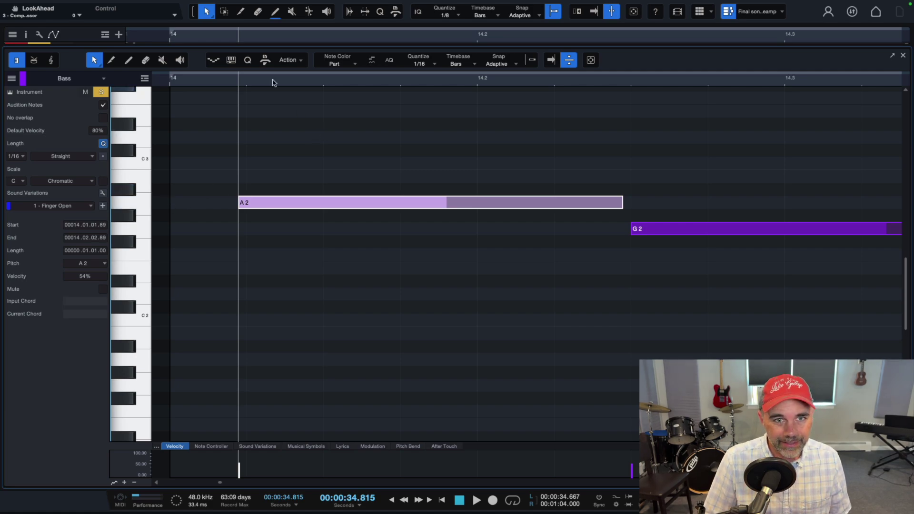
Set the quantize grid to 1/8 and quantize the A2 note back onto bar 14's start.
{"action": "left_click", "coordinate": [421, 65]}
{"action": "left_click", "coordinate": [482, 80]}
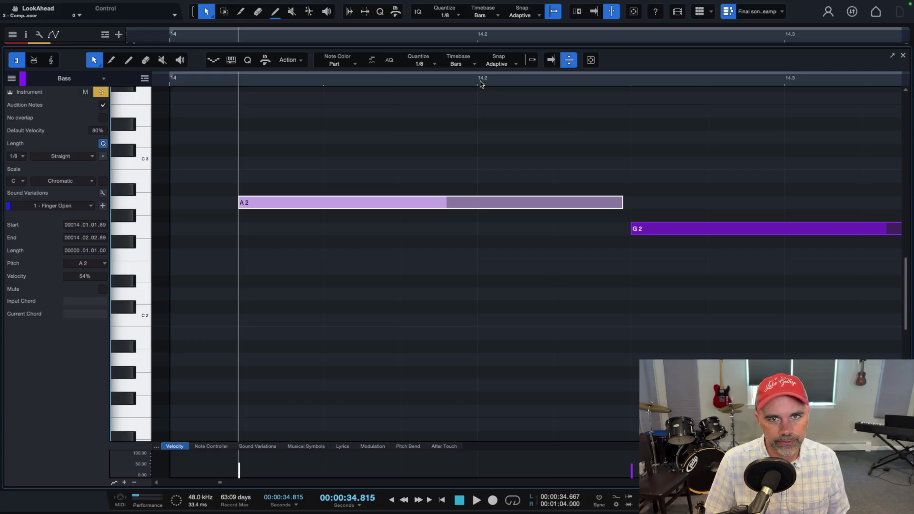
{"action": "left_click", "coordinate": [249, 61]}
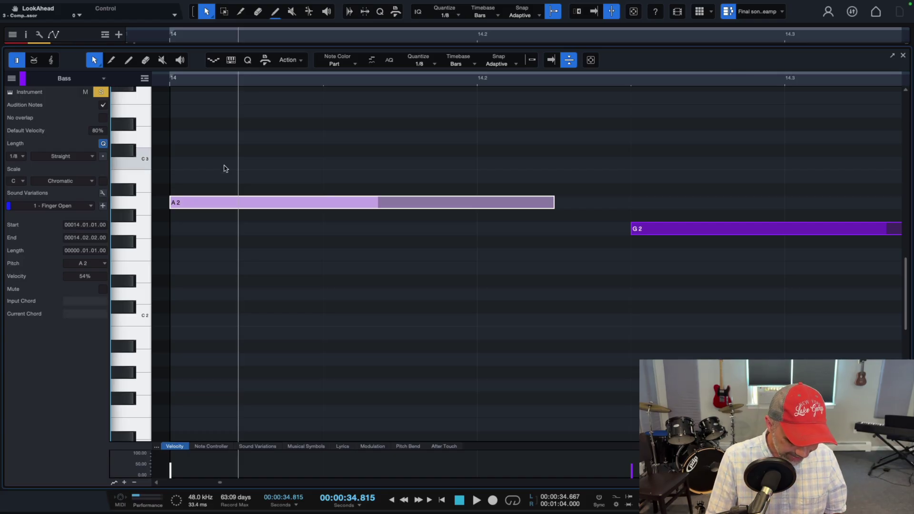
{"action": "key", "text": "w"}
{"action": "key", "text": "w"}
{"action": "key", "text": "w"}
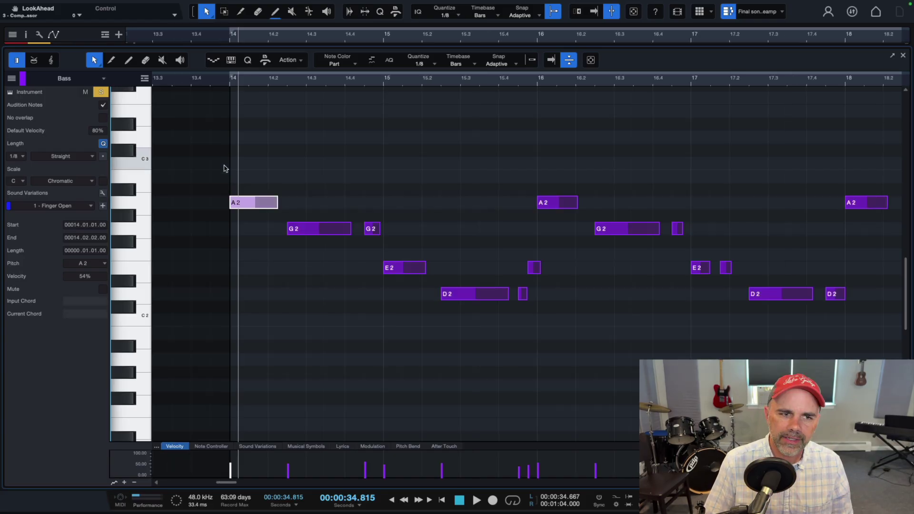
Undo the short A2 note accidentally drawn just after bar 14's start.
{"action": "left_click", "coordinate": [95, 62]}
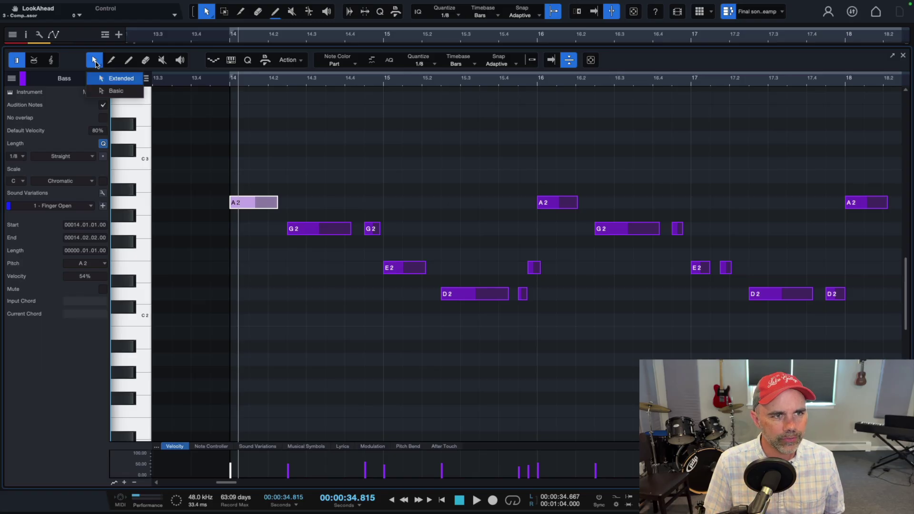
{"action": "left_click", "coordinate": [94, 62]}
{"action": "left_click", "coordinate": [114, 64]}
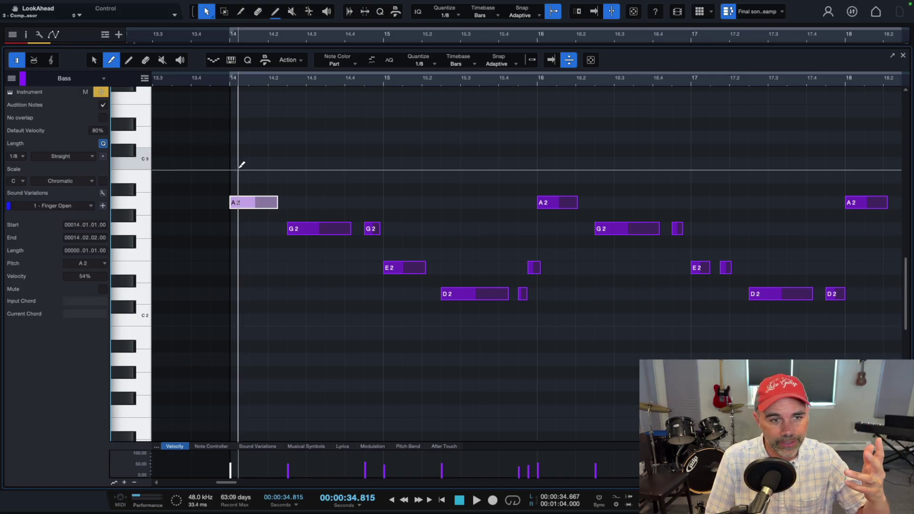
{"action": "left_click", "coordinate": [261, 202]}
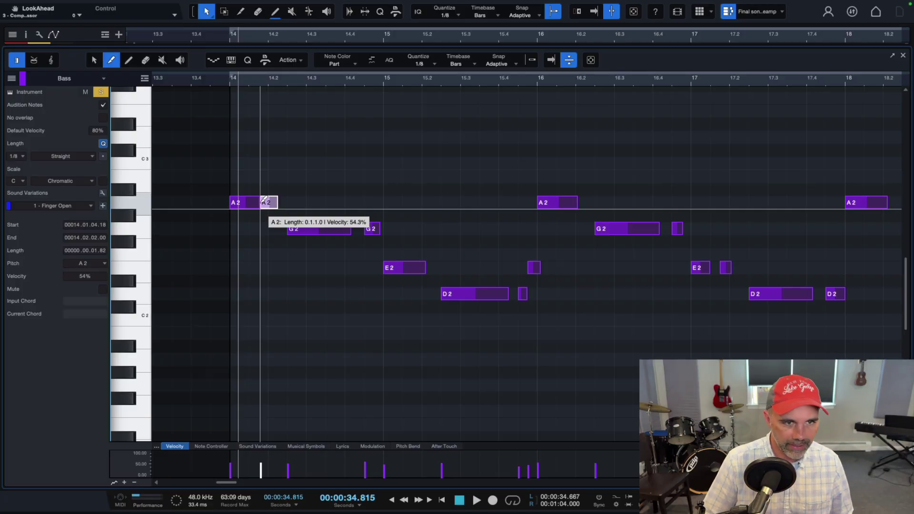
{"action": "key", "text": "ctrl+z"}
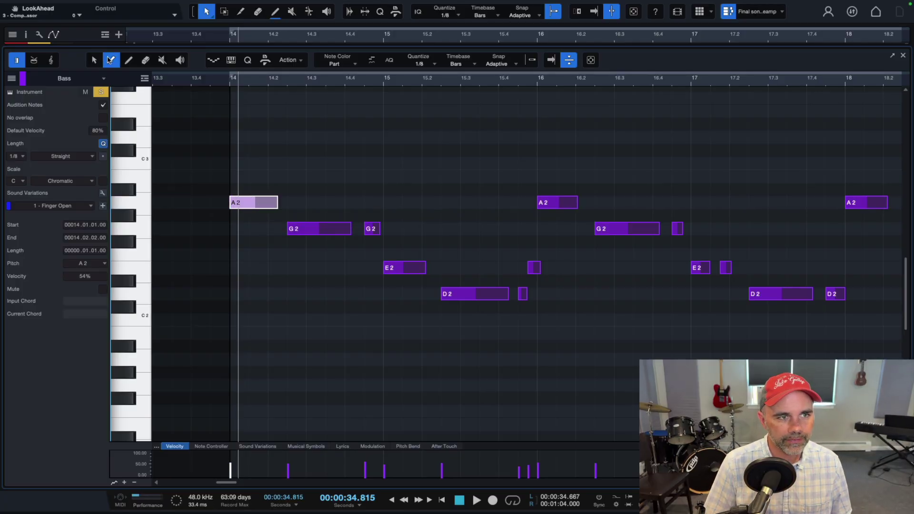
Choose the Paint tool with its Freehand shape, then check the Step Record and Scale panels.
{"action": "left_click", "coordinate": [128, 64]}
{"action": "left_click", "coordinate": [134, 65]}
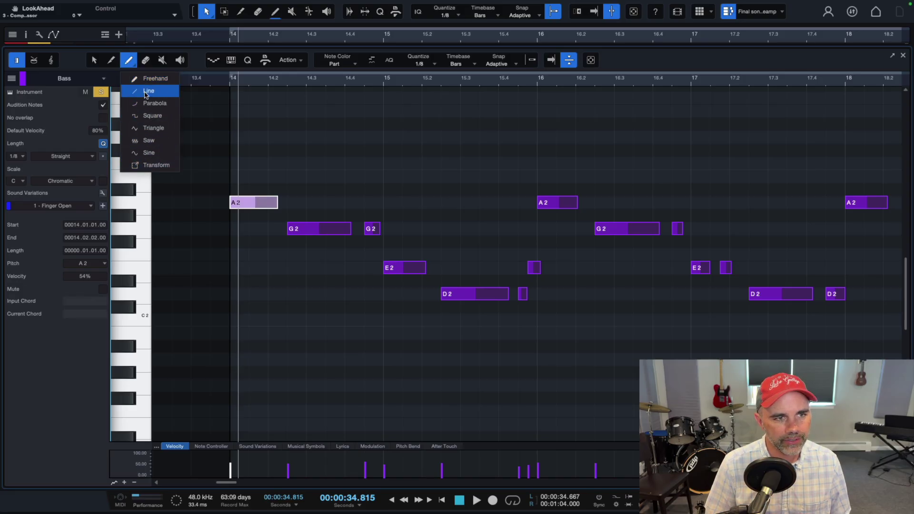
{"action": "left_click", "coordinate": [132, 64]}
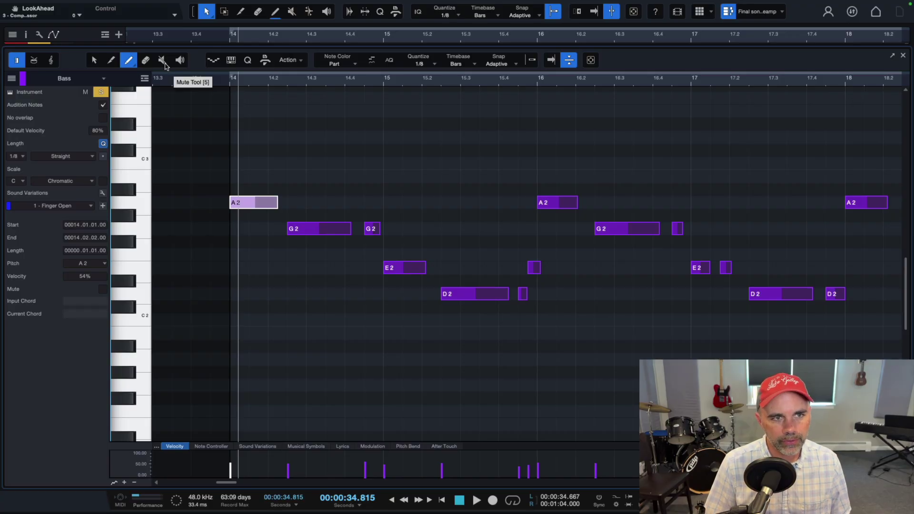
{"action": "left_click", "coordinate": [212, 61]}
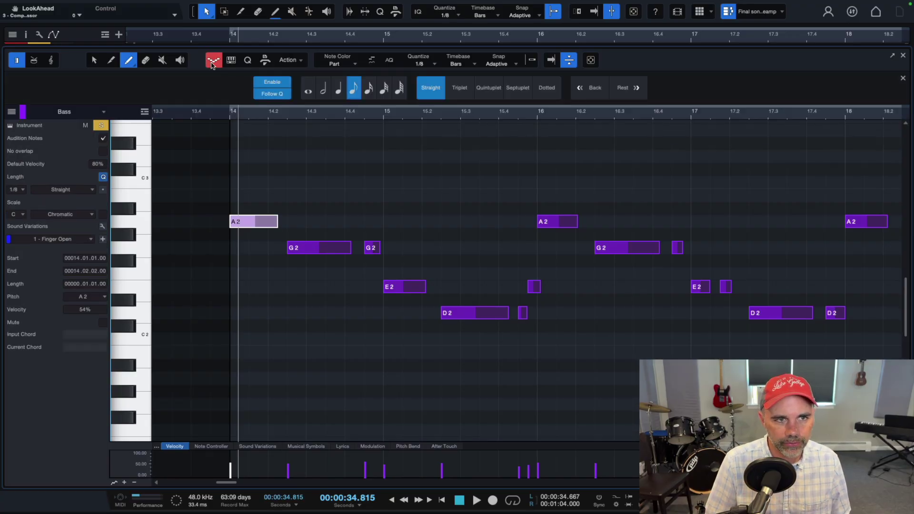
{"action": "left_click", "coordinate": [228, 62]}
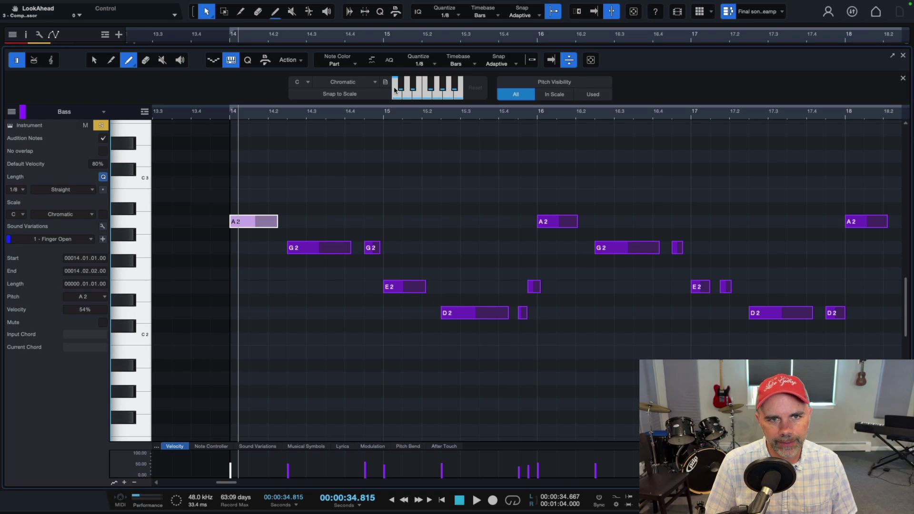
{"action": "left_click", "coordinate": [230, 60]}
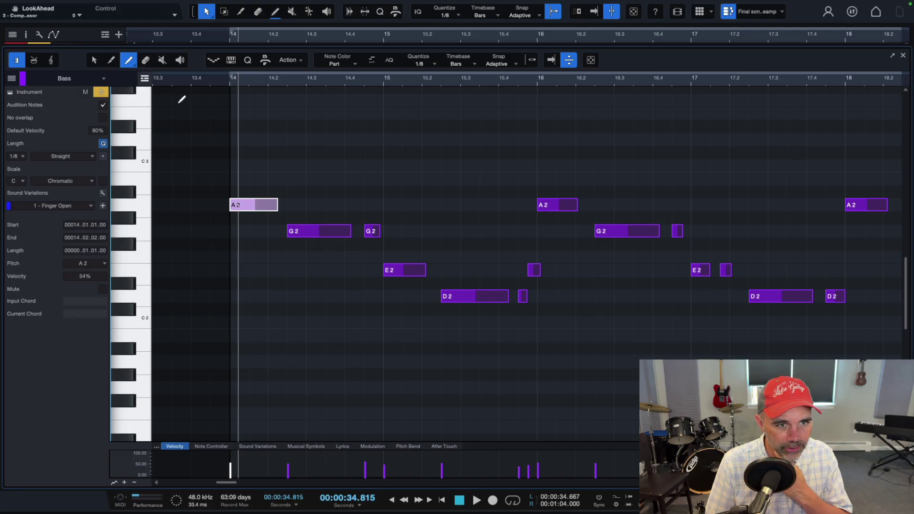
Draw demo notes C3, C#3, D3 and D#3 on bar 14's four beats.
{"action": "left_click", "coordinate": [236, 164]}
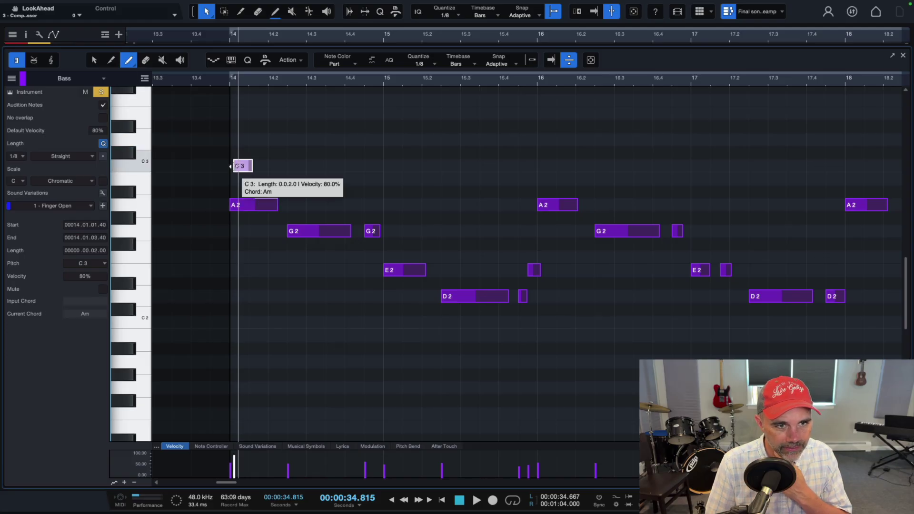
{"action": "left_click", "coordinate": [276, 153]}
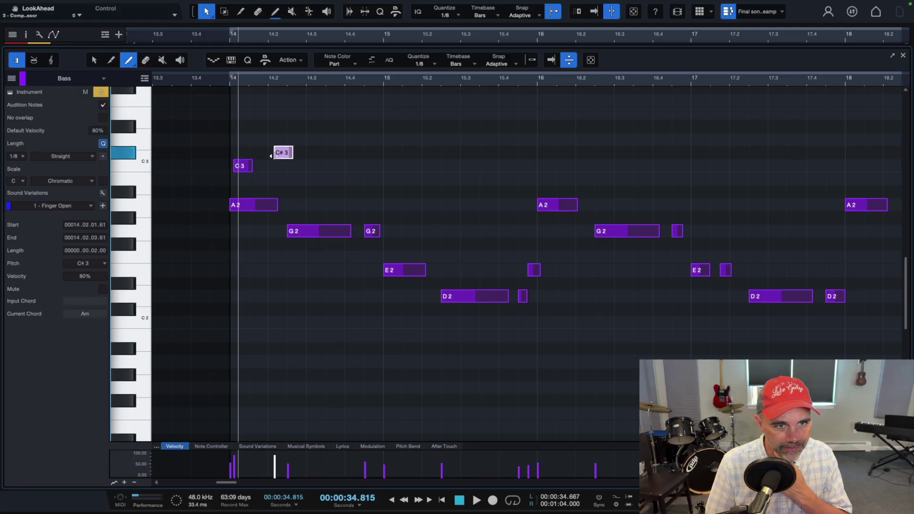
{"action": "left_click", "coordinate": [536, 64]}
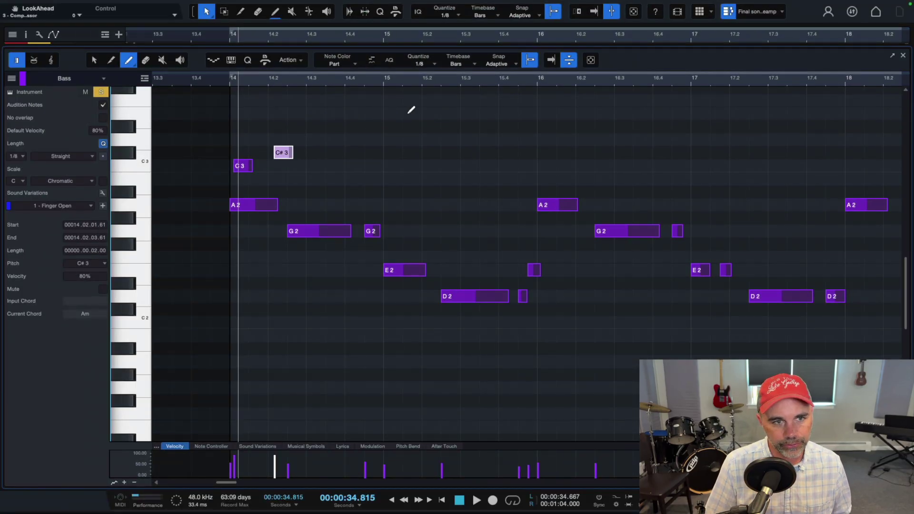
{"action": "left_click", "coordinate": [272, 153]}
{"action": "left_click", "coordinate": [241, 165]}
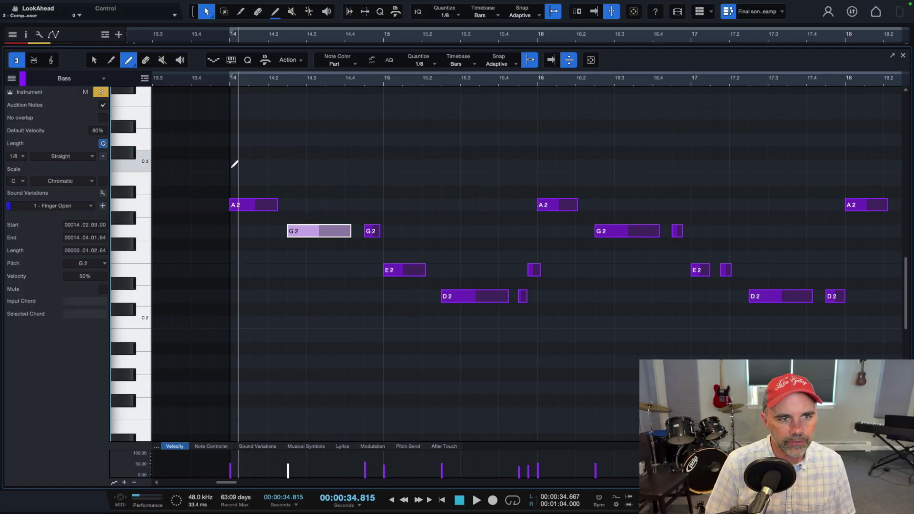
{"action": "left_click", "coordinate": [233, 165]}
{"action": "left_click", "coordinate": [270, 152]}
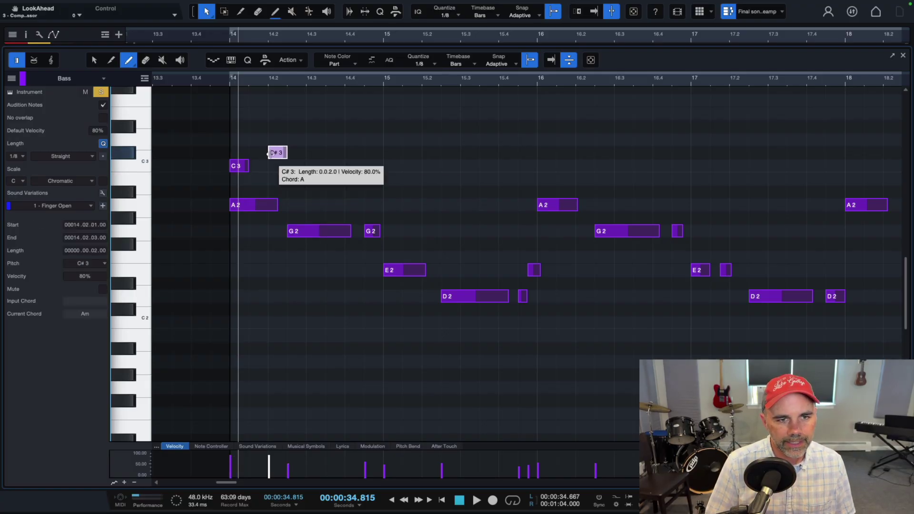
{"action": "left_click", "coordinate": [313, 139]}
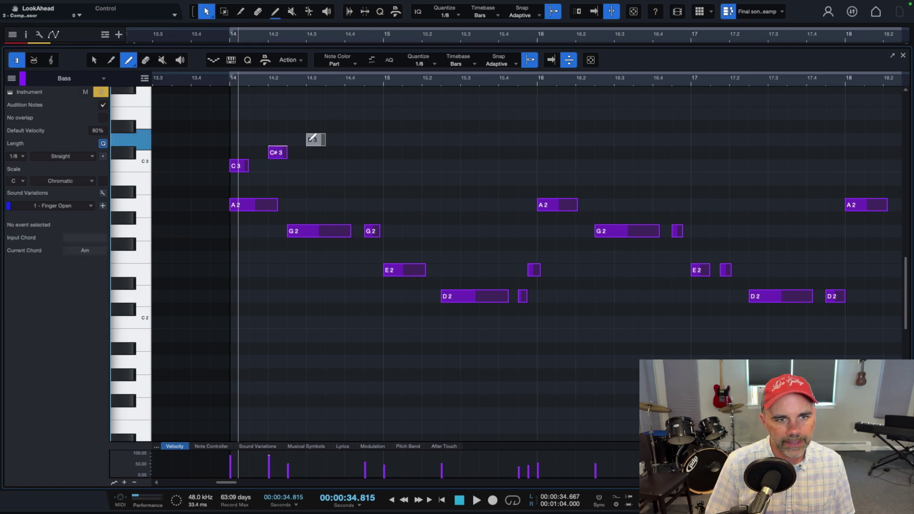
{"action": "left_click", "coordinate": [348, 127]}
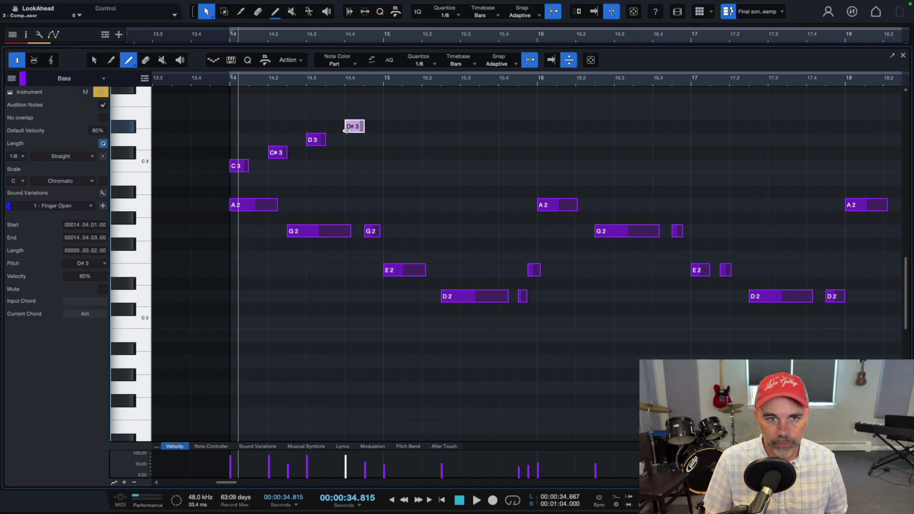
Erase the E2 note at bar 15 and redraw it slightly longer.
{"action": "left_click", "coordinate": [397, 271]}
{"action": "left_click", "coordinate": [389, 270]}
{"action": "left_click", "coordinate": [400, 270]}
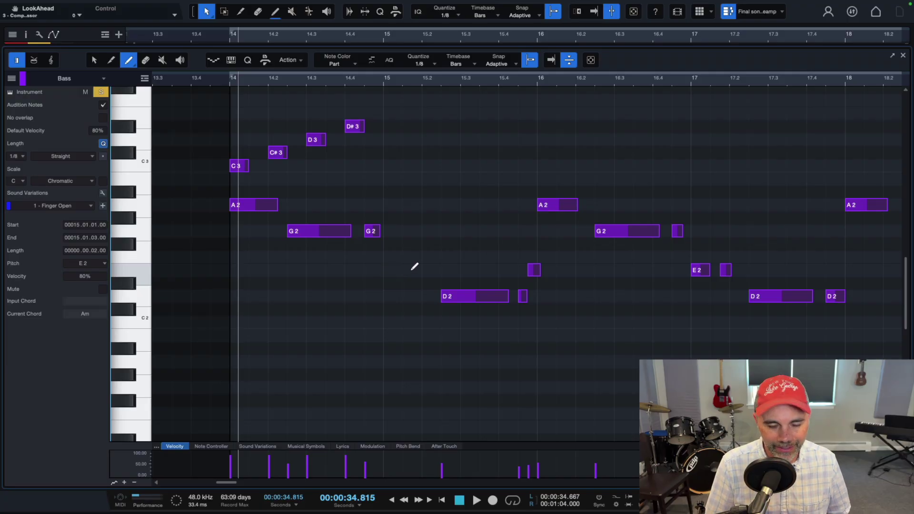
{"action": "left_click", "coordinate": [407, 269]}
{"action": "left_click", "coordinate": [407, 269]}
{"action": "left_click_drag", "start_coordinate": [406, 270], "coordinate": [422, 269]}
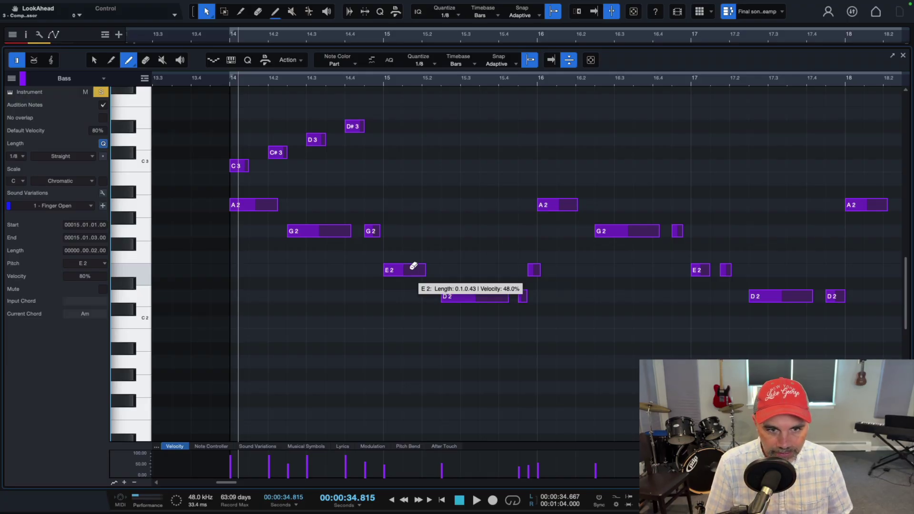
Erase the demo notes D#3, D3, C#3 and C3 from bar 14.
{"action": "left_click", "coordinate": [354, 125]}
{"action": "left_click", "coordinate": [316, 139]}
{"action": "left_click", "coordinate": [277, 152]}
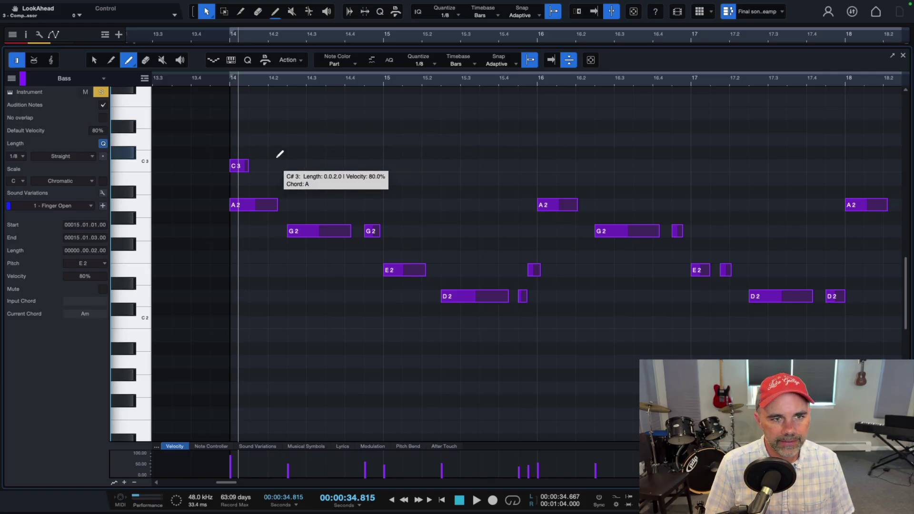
{"action": "left_click", "coordinate": [234, 165]}
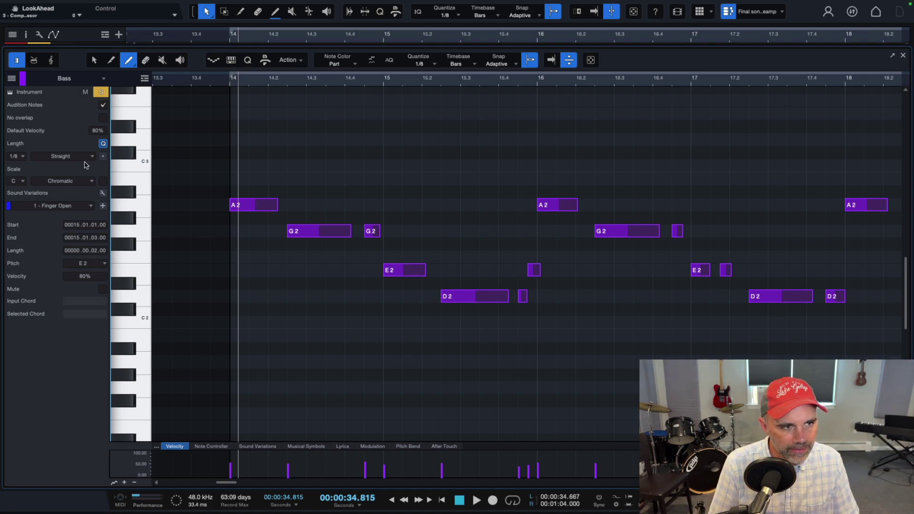
{"action": "left_click", "coordinate": [89, 182]}
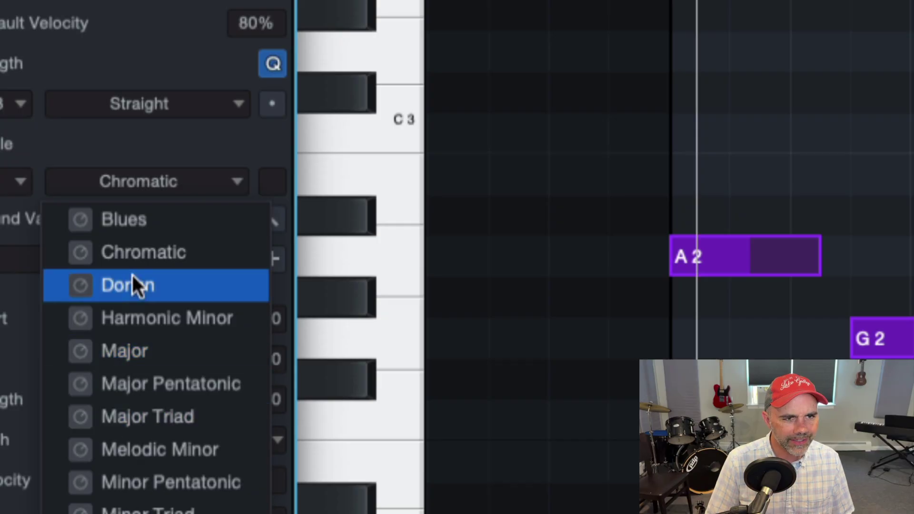
{"action": "left_click", "coordinate": [209, 183]}
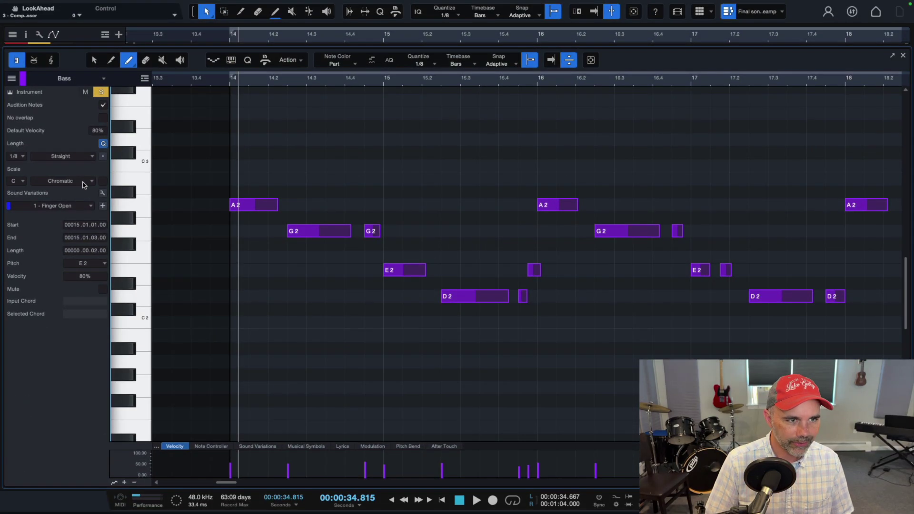
{"action": "left_click", "coordinate": [209, 184]}
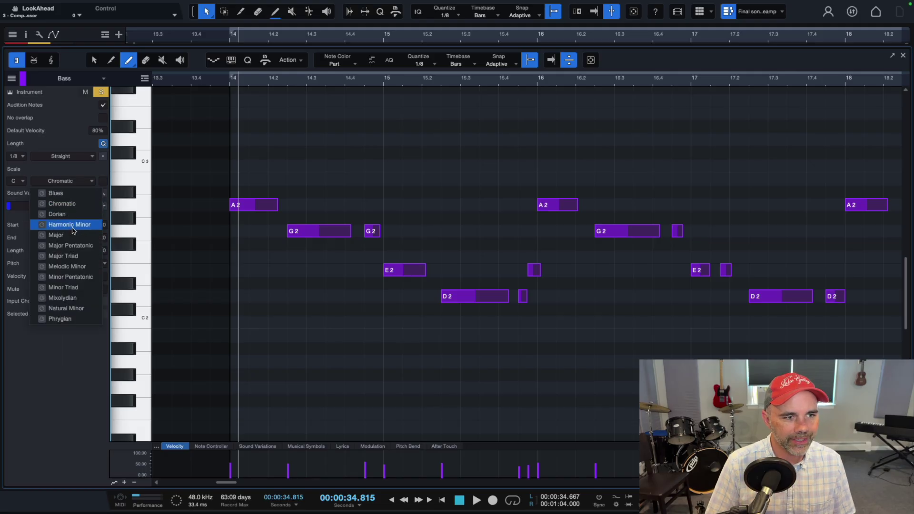
{"action": "left_click", "coordinate": [64, 214]}
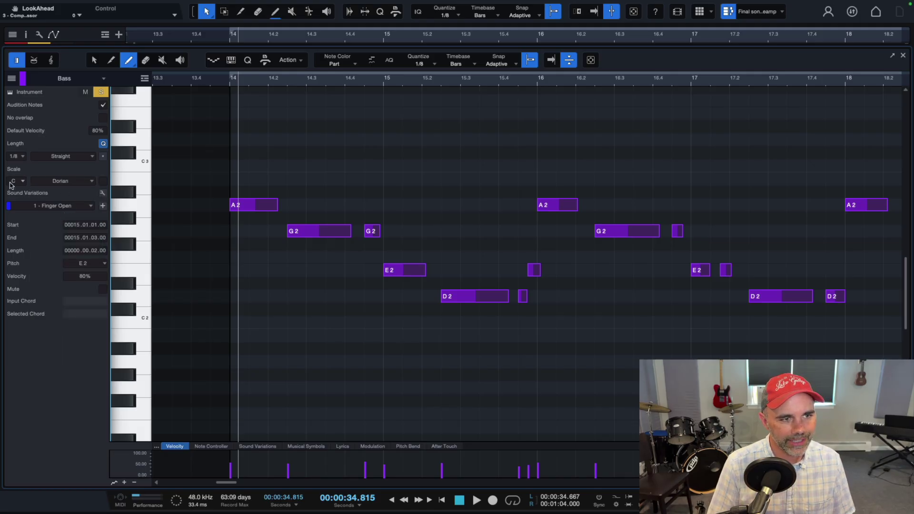
{"action": "left_click", "coordinate": [103, 181]}
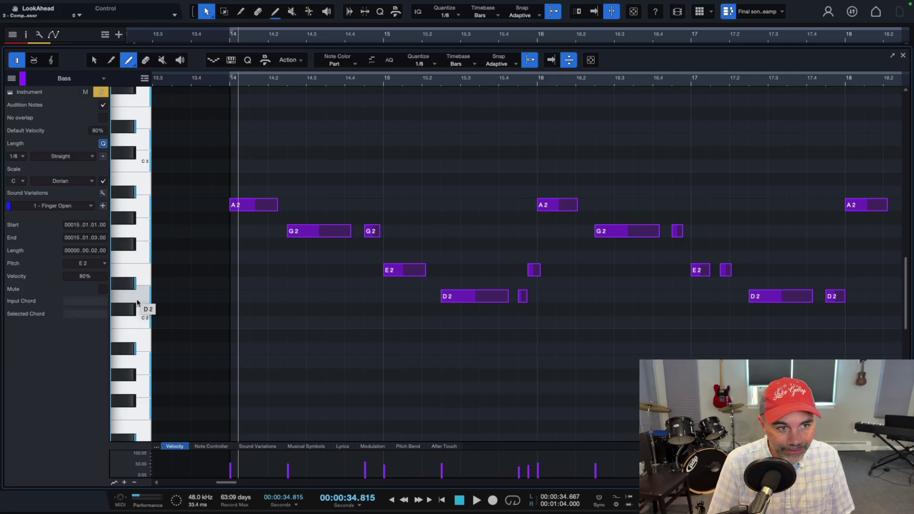
{"action": "left_click", "coordinate": [102, 181]}
{"action": "left_click", "coordinate": [90, 182]}
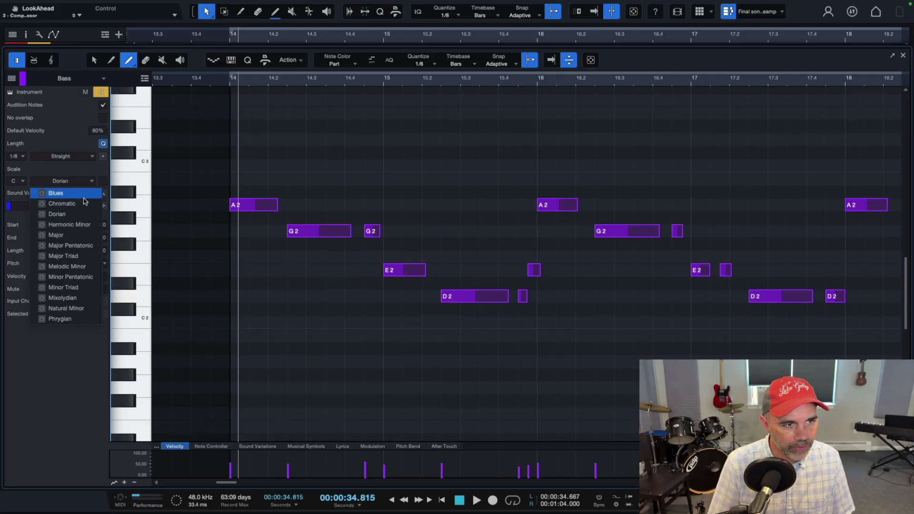
{"action": "left_click", "coordinate": [85, 203]}
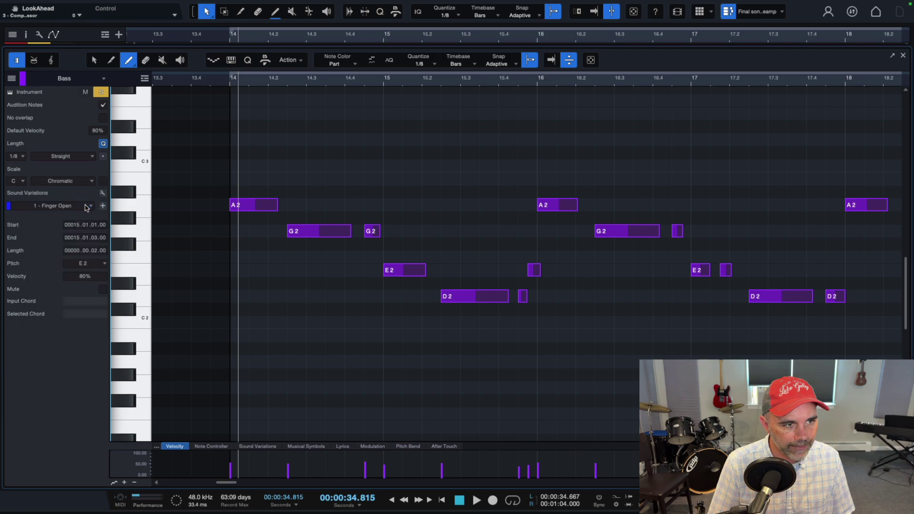
Switch the controller lane to After Touch, briefly view Pitch Bend, then return to After Touch.
{"action": "left_click", "coordinate": [443, 446]}
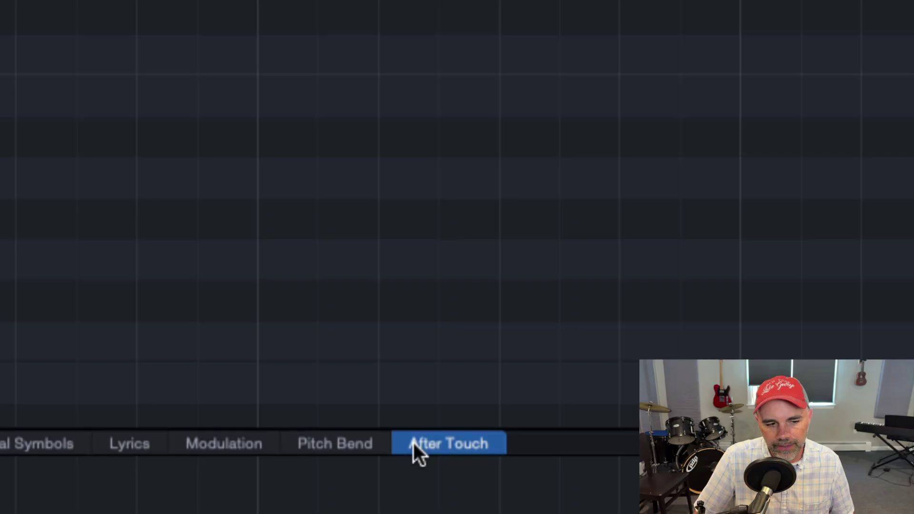
{"action": "left_click", "coordinate": [363, 438]}
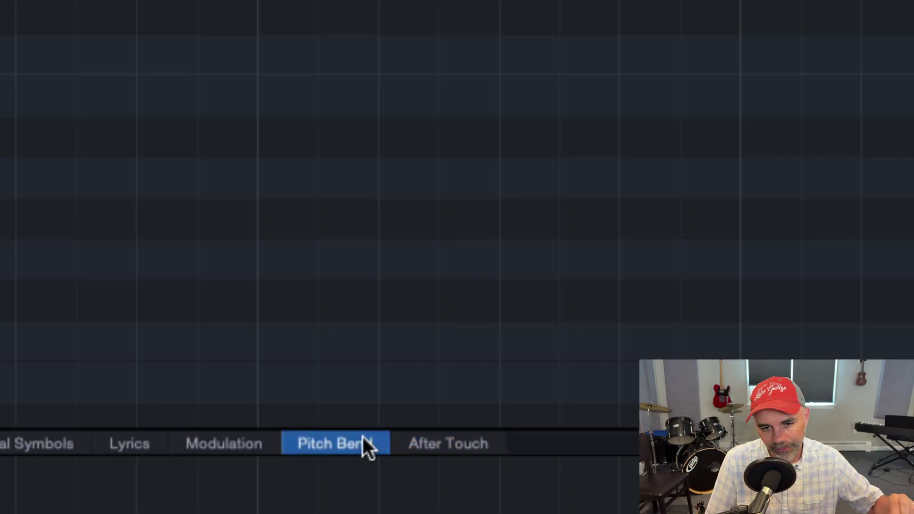
{"action": "left_click", "coordinate": [412, 435]}
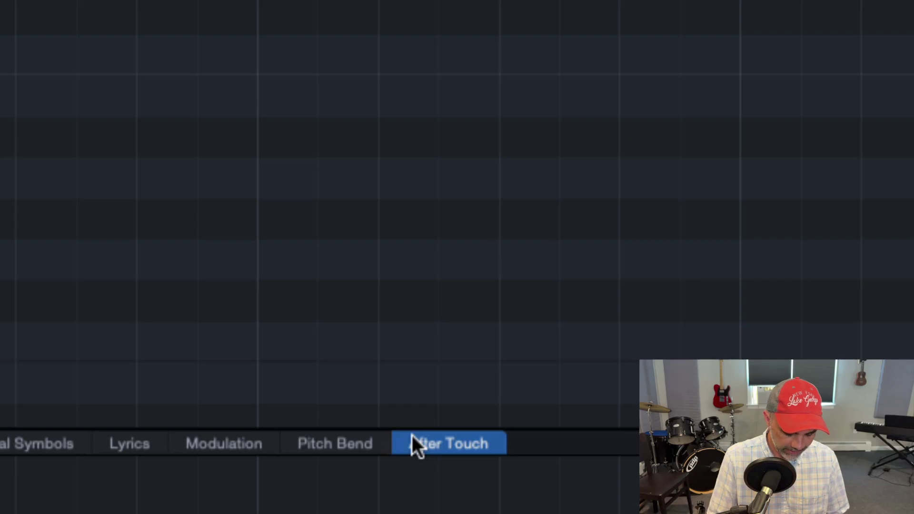